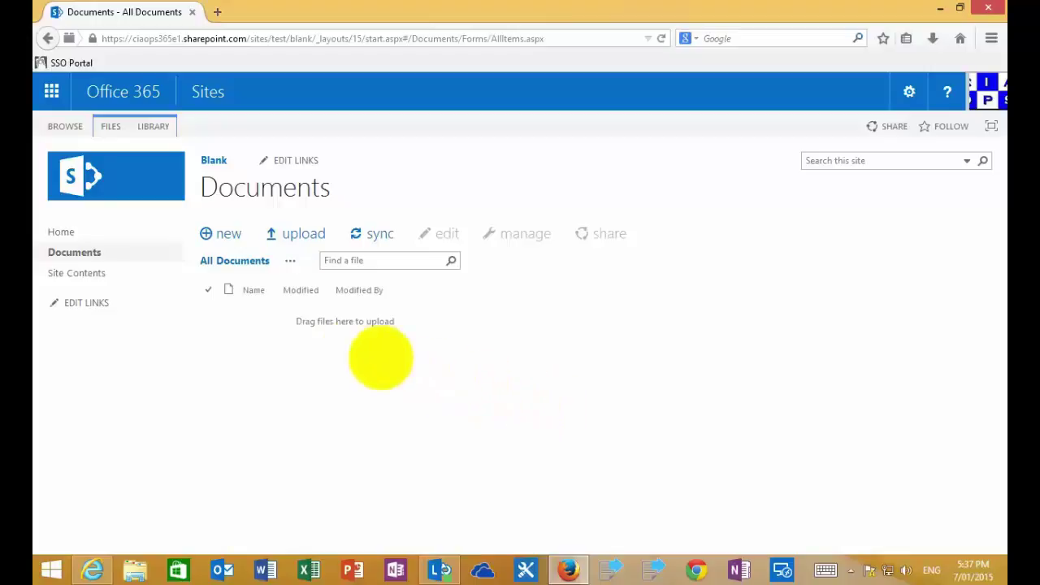
Create a new blank Word document, Document.docx, from the Documents library's new menu
{"action": "left_click", "coordinate": [231, 235]}
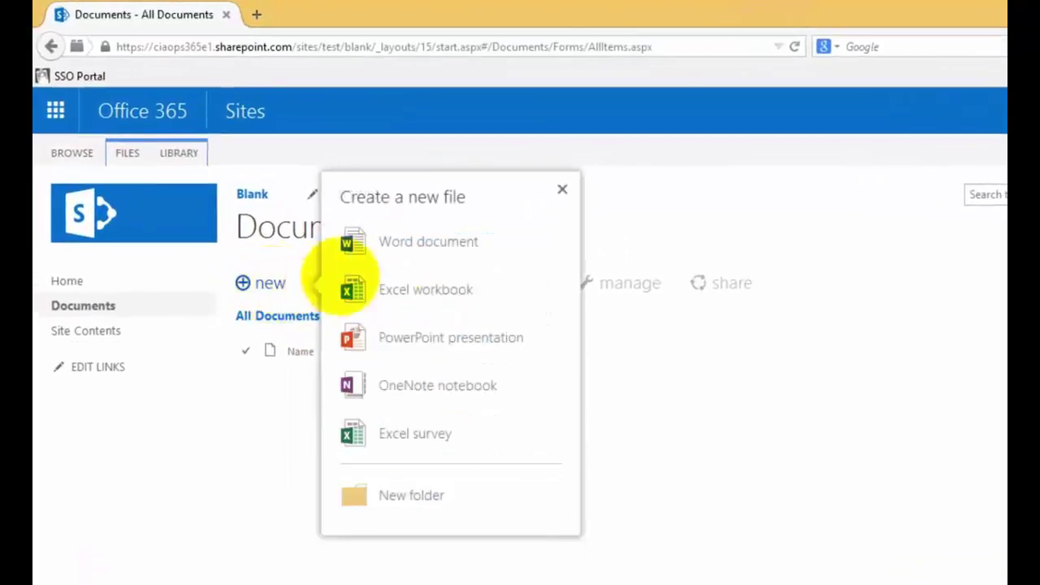
{"action": "left_click", "coordinate": [400, 242]}
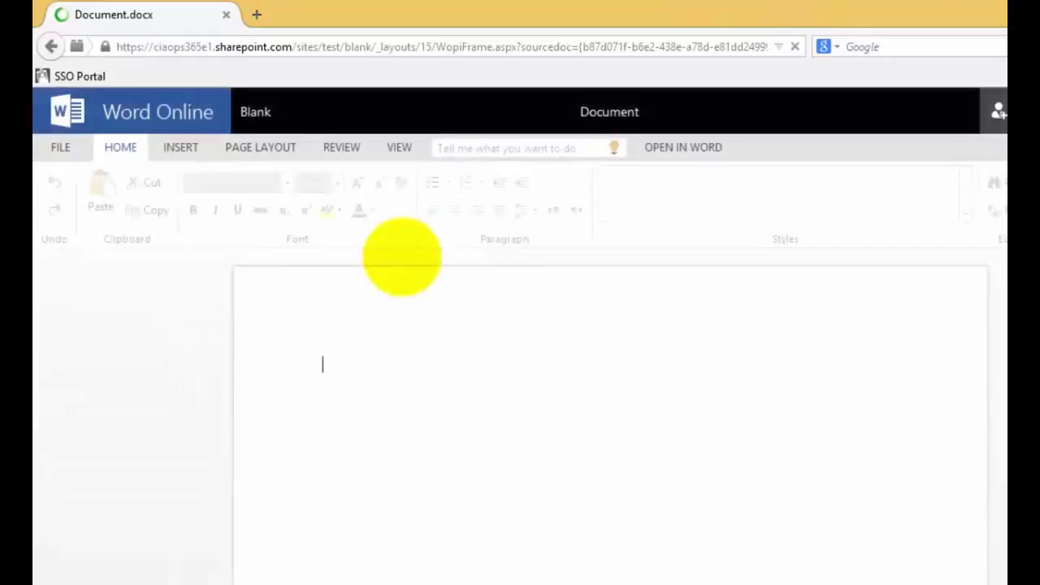
Type 'First edit.' on the document's first line, then go back to the Blank site
{"action": "left_click", "coordinate": [372, 364]}
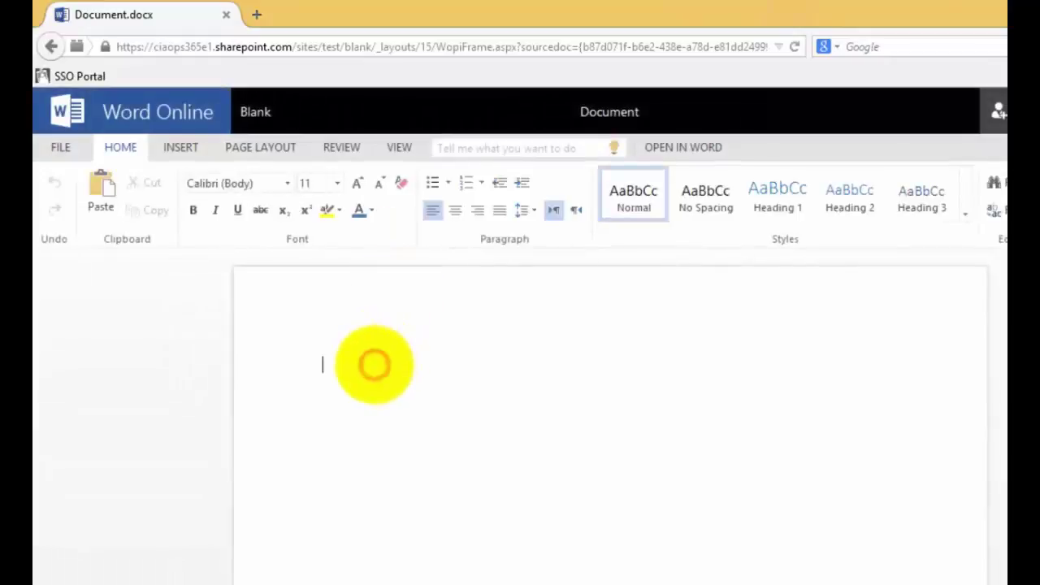
{"action": "type", "text": "First"}
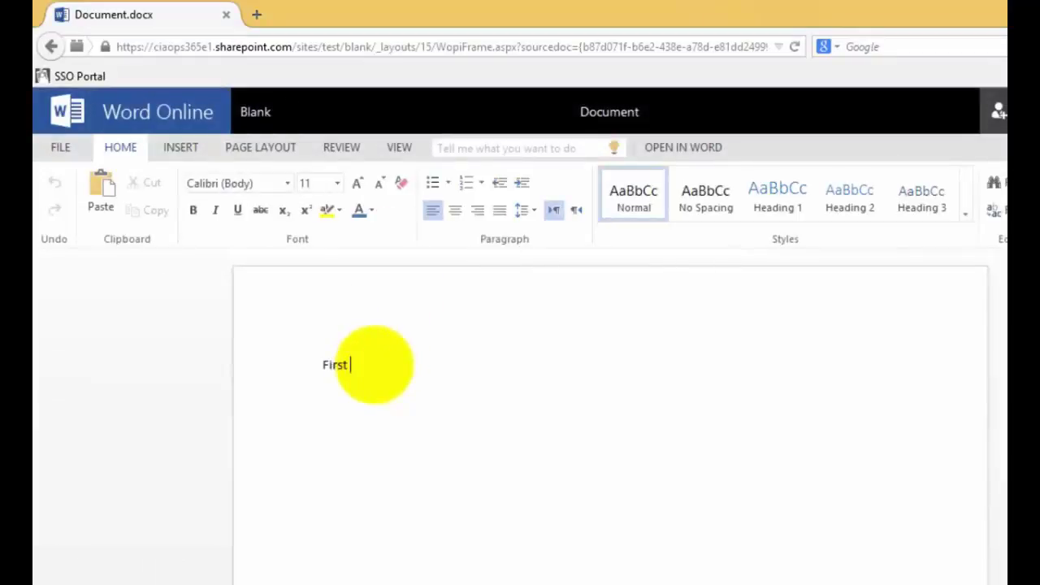
{"action": "type", "text": " edit."}
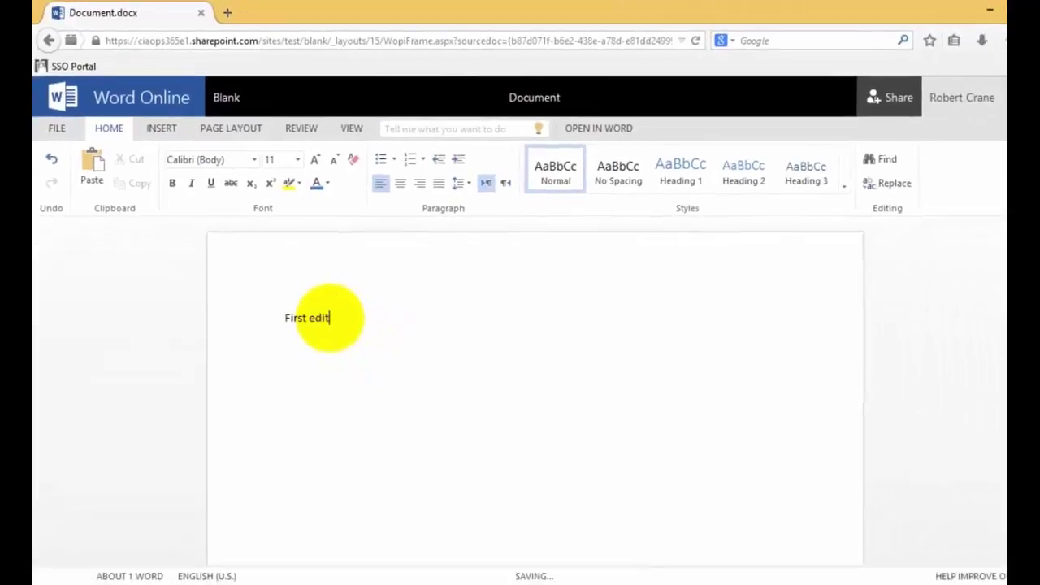
{"action": "key", "text": "Return"}
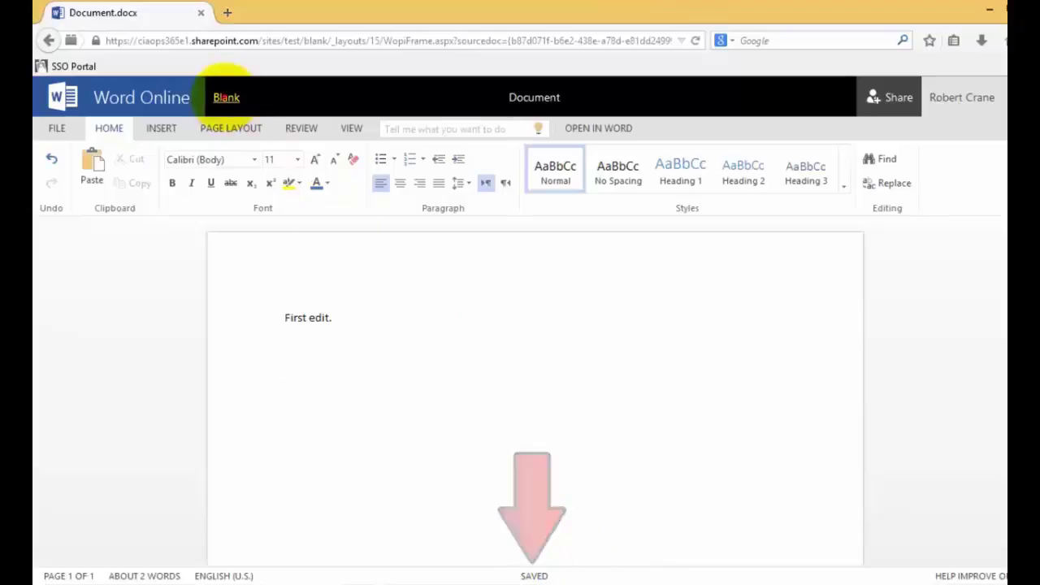
{"action": "left_click", "coordinate": [226, 97]}
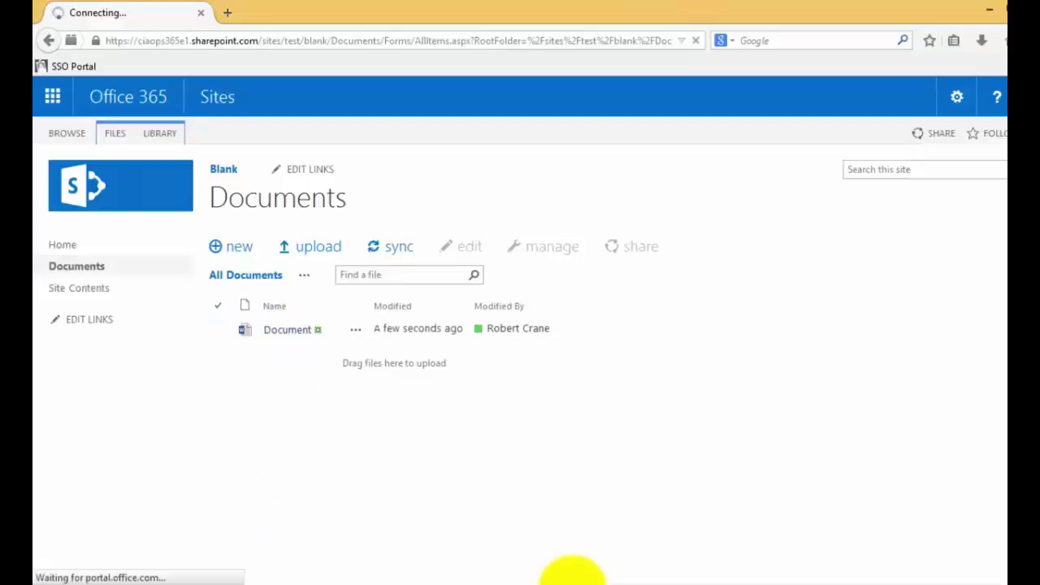
Snap the primary user's browser to the right half and the secondary user's to the left
{"action": "left_click", "coordinate": [407, 467]}
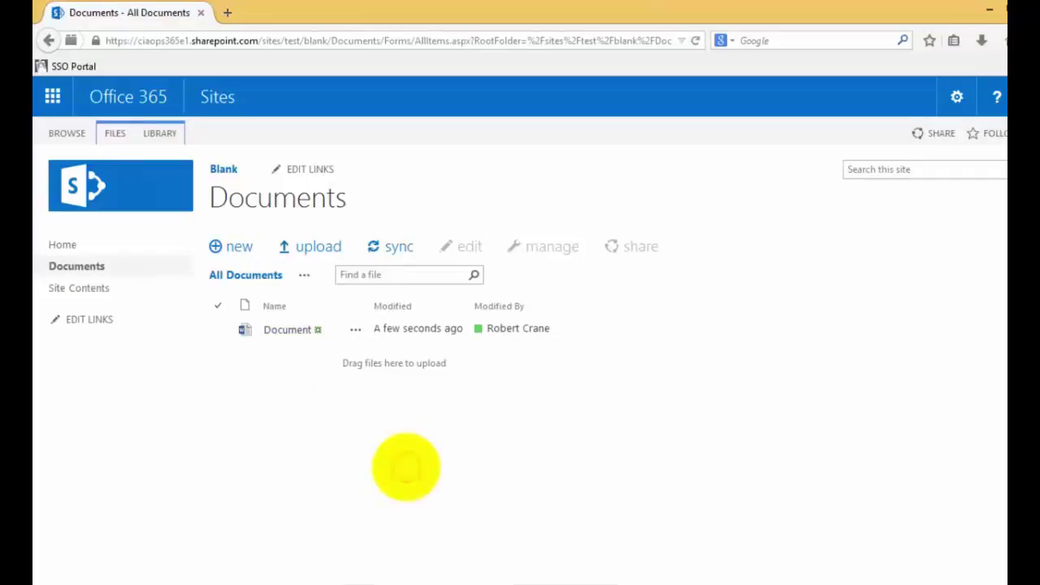
{"action": "key", "text": "super+Right"}
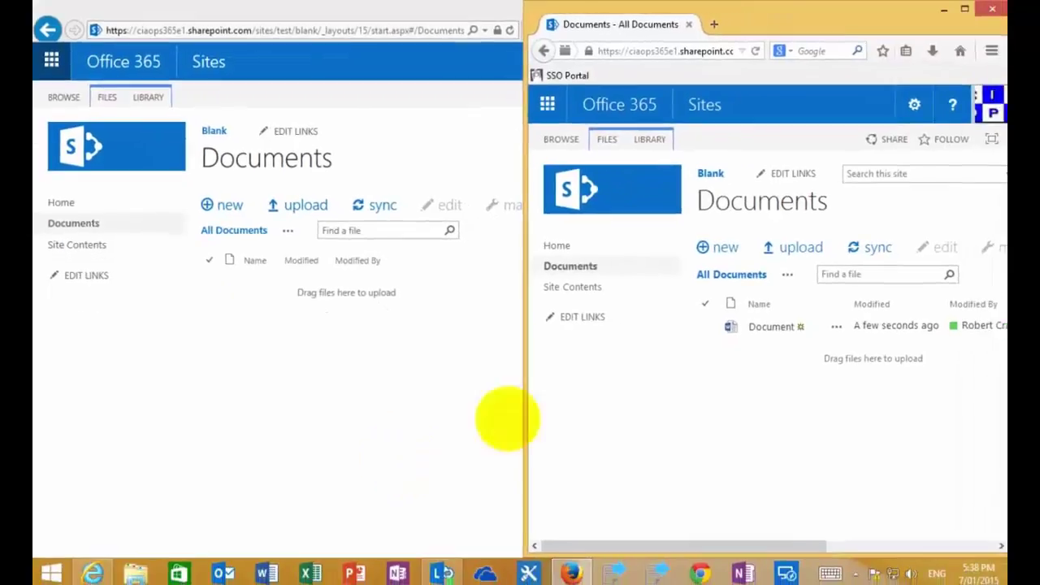
{"action": "left_click", "coordinate": [474, 335]}
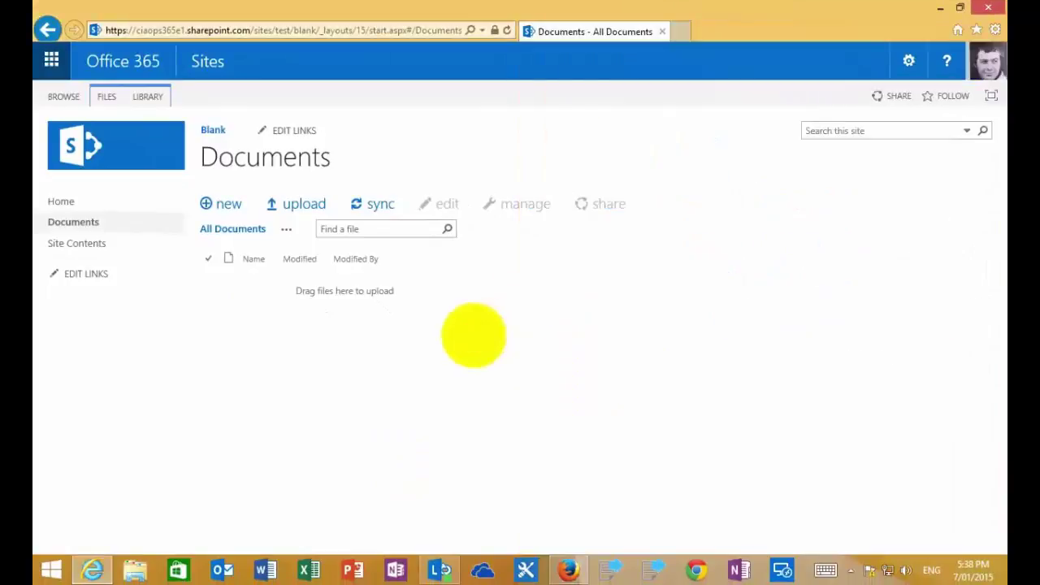
{"action": "key", "text": "super+Left"}
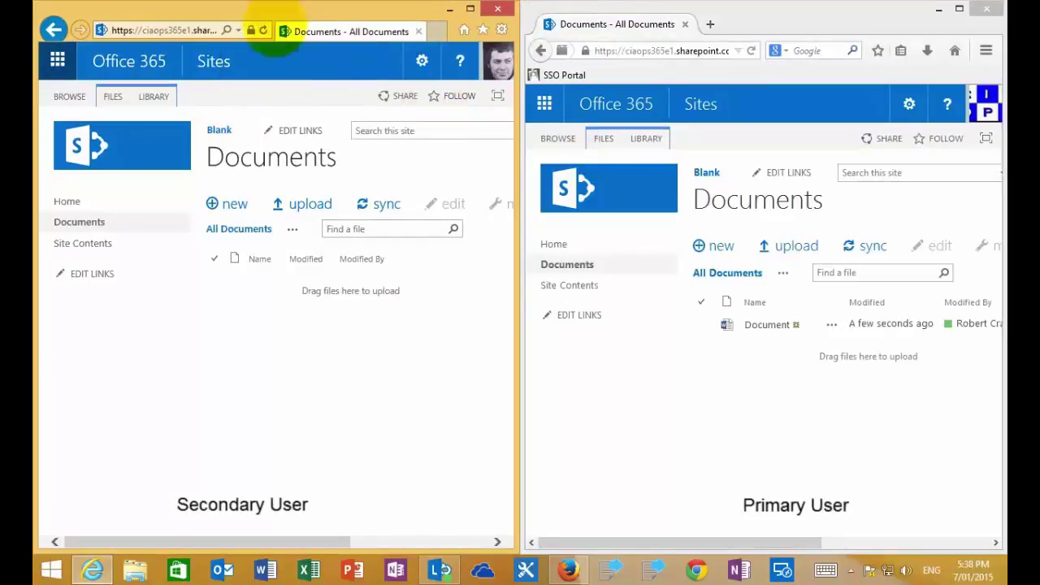
As the secondary user, edit Document in Word Online, adding 'Secondary edit.' after 'First edit.'
{"action": "left_click", "coordinate": [263, 30]}
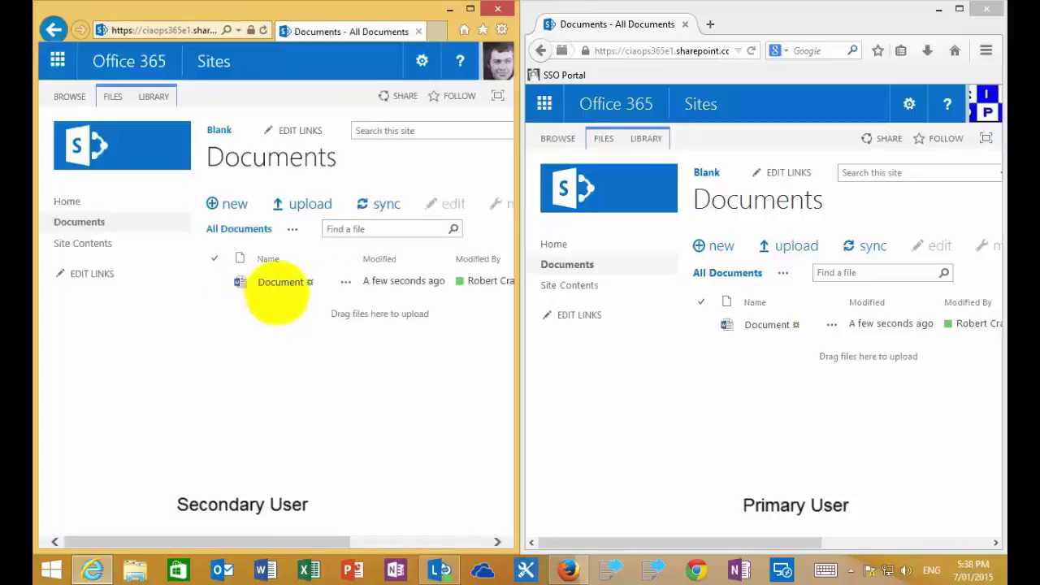
{"action": "left_click", "coordinate": [274, 283]}
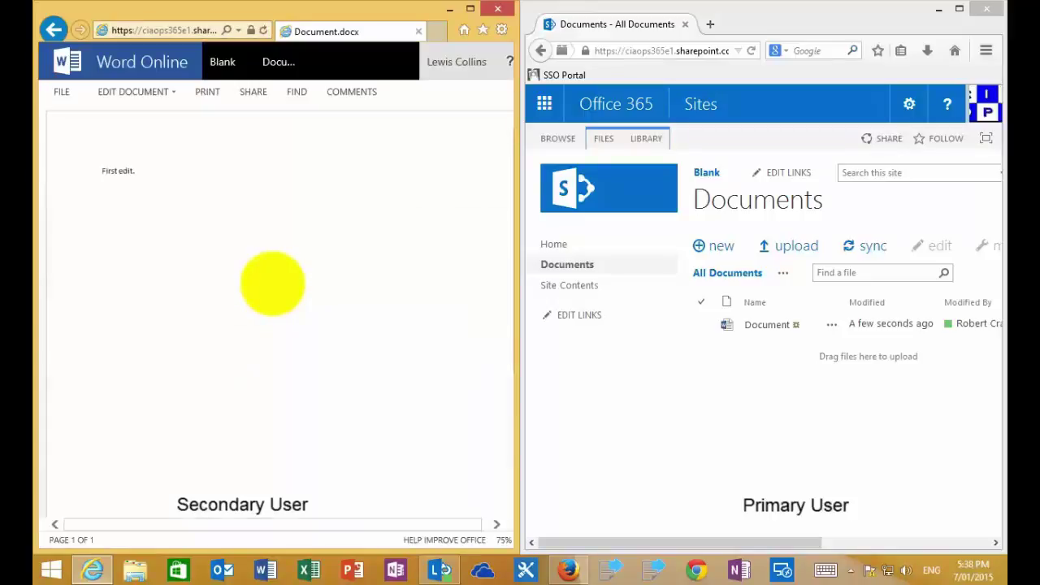
{"action": "left_click", "coordinate": [135, 92]}
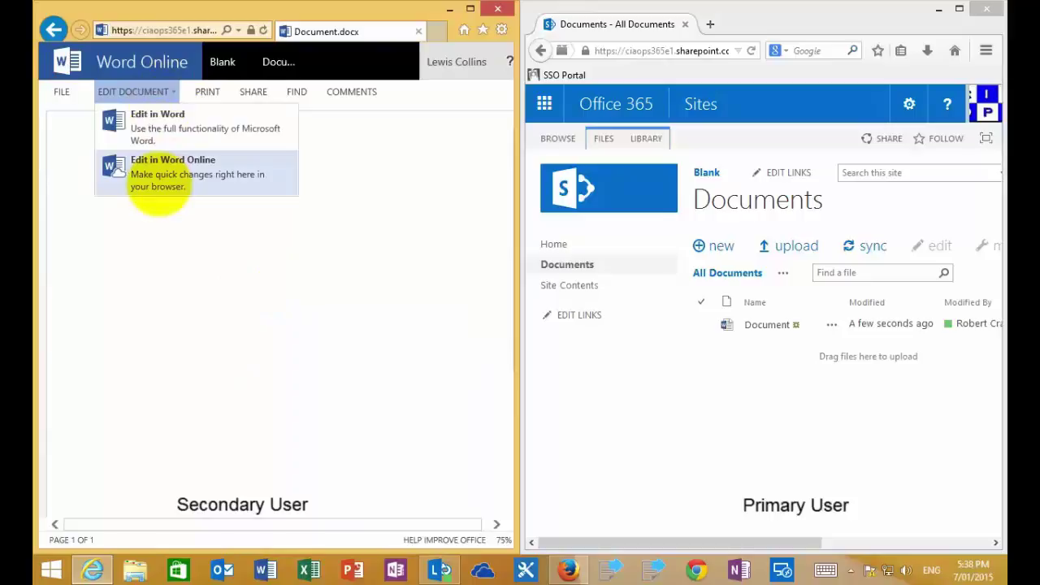
{"action": "left_click", "coordinate": [159, 181]}
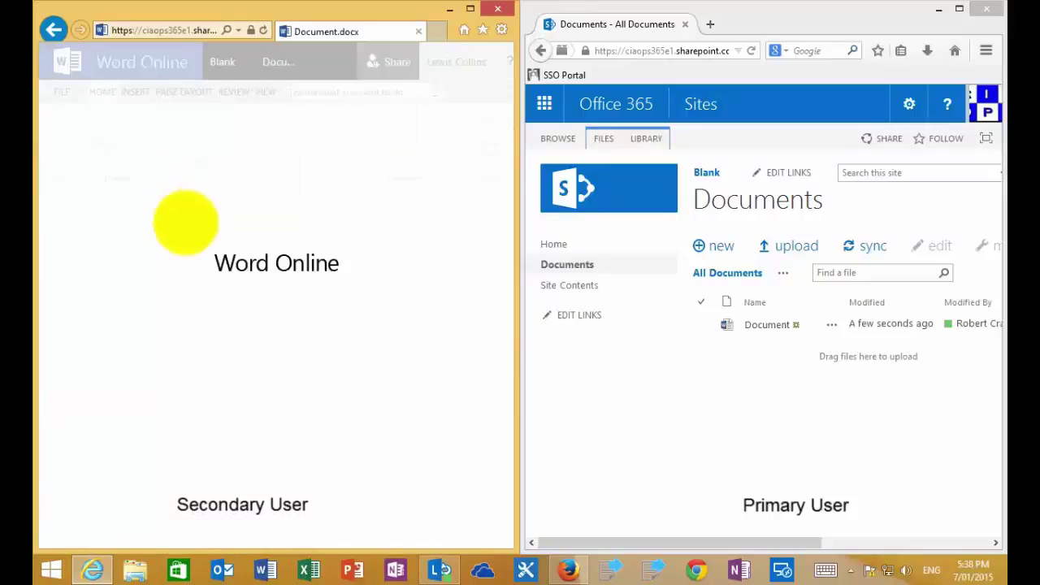
{"action": "left_click", "coordinate": [180, 280]}
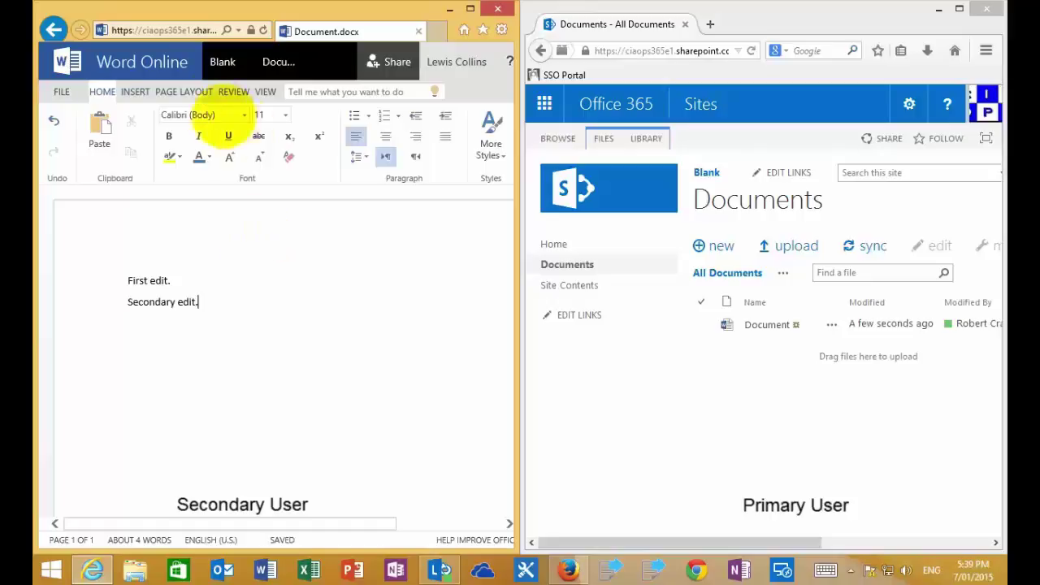
{"action": "left_click", "coordinate": [223, 63]}
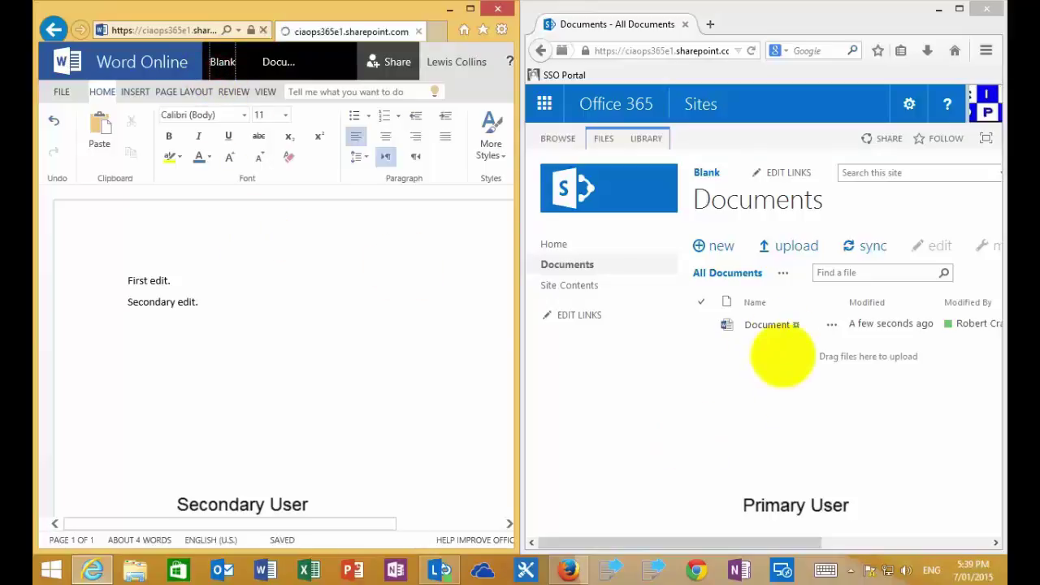
Open Document as the primary user to check both lines, then return to Blank
{"action": "left_click", "coordinate": [771, 324]}
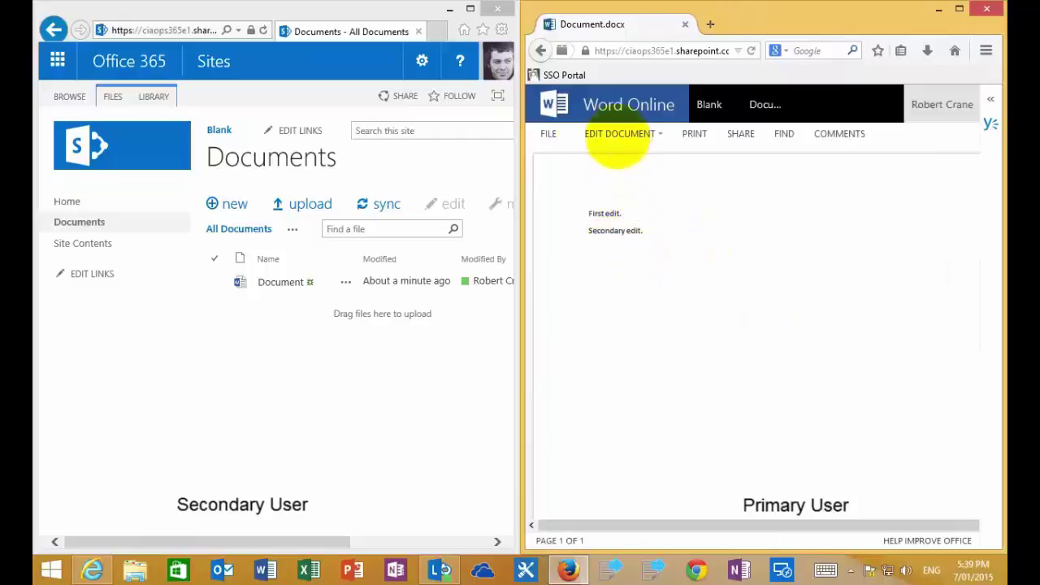
{"action": "left_click", "coordinate": [709, 104]}
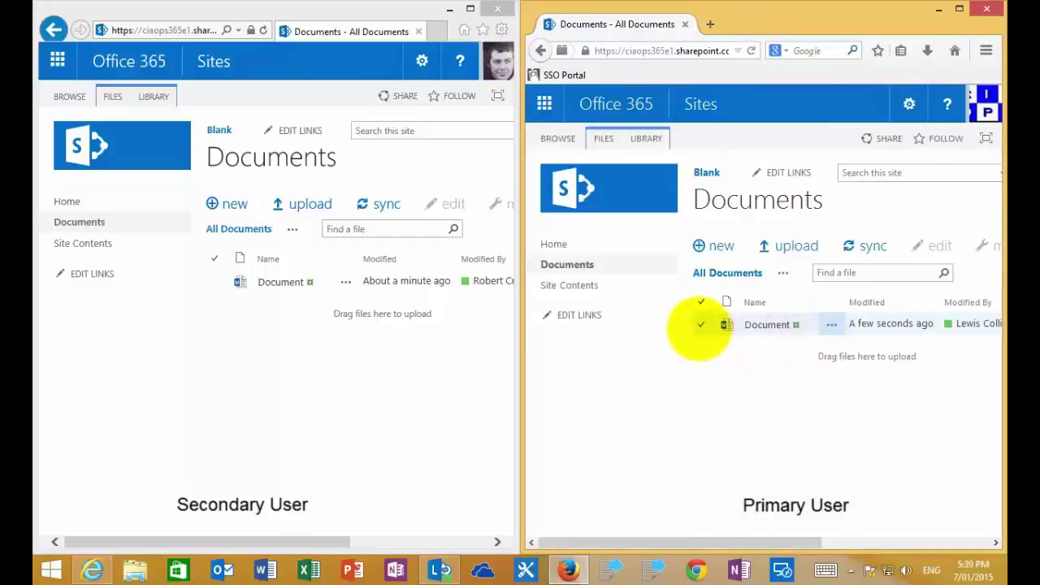
Select the Document row and check it out through the manage menu
{"action": "left_click", "coordinate": [701, 325]}
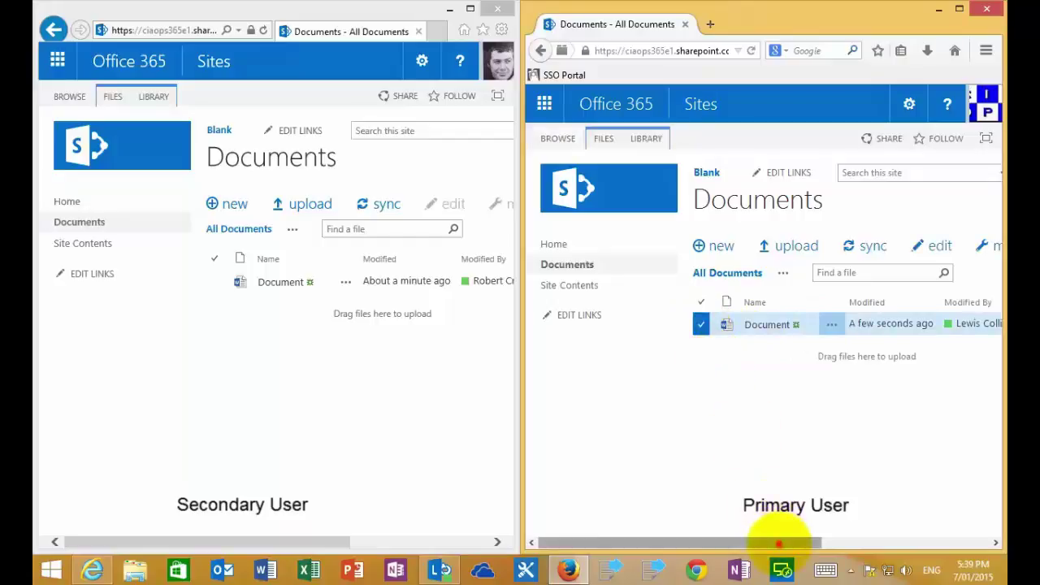
{"action": "left_click_drag", "start_coordinate": [789, 542], "coordinate": [870, 542]}
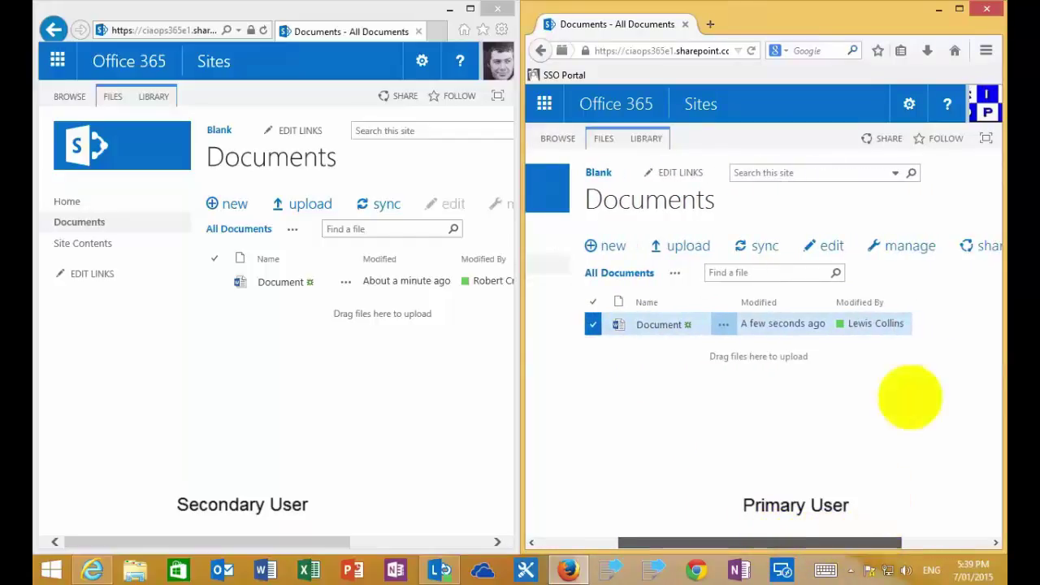
{"action": "left_click", "coordinate": [910, 245]}
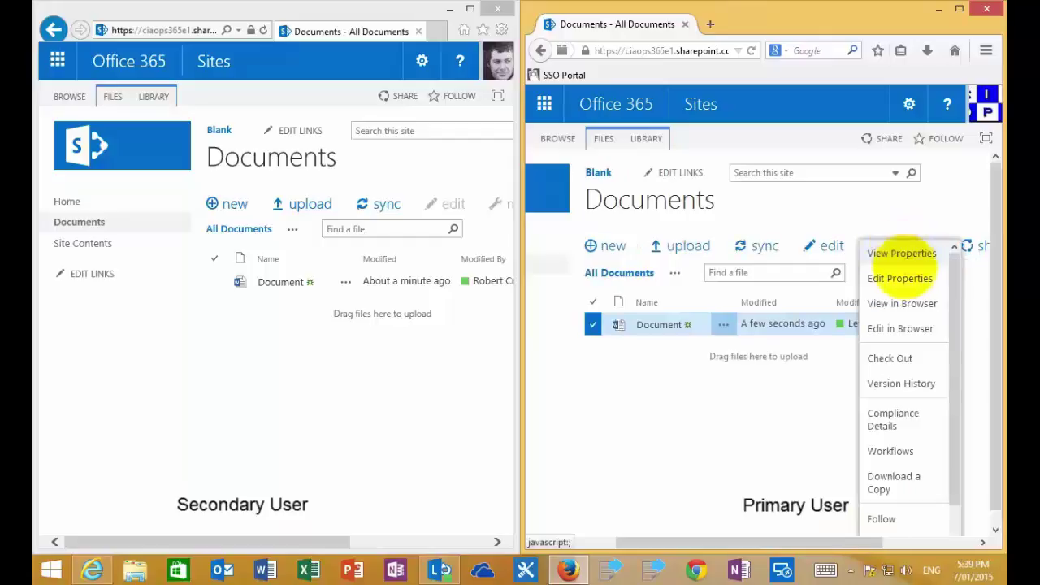
{"action": "left_click", "coordinate": [890, 358]}
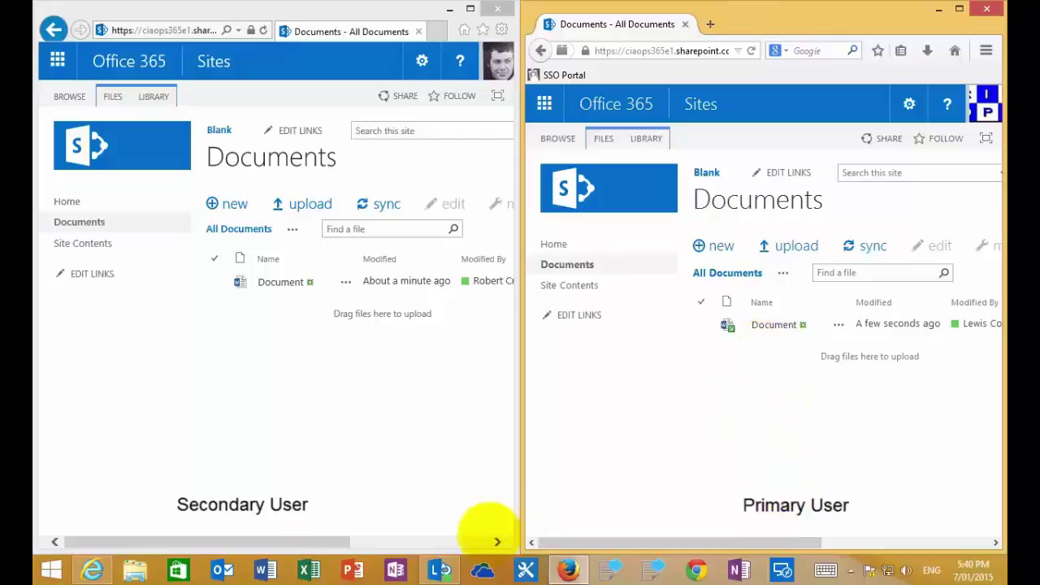
Reload the secondary user's library and open Document
{"action": "left_click", "coordinate": [362, 466]}
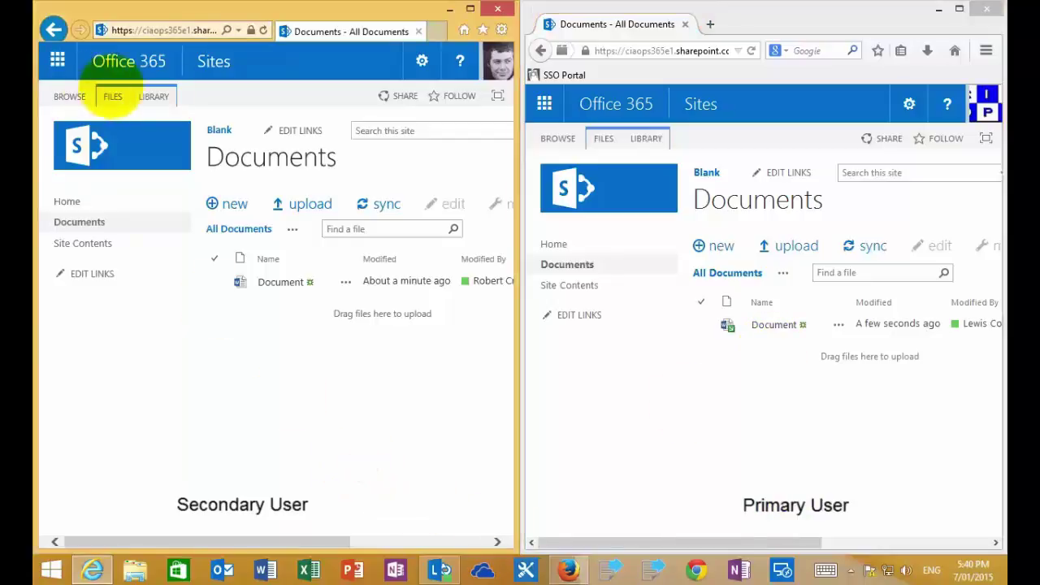
{"action": "left_click", "coordinate": [264, 30]}
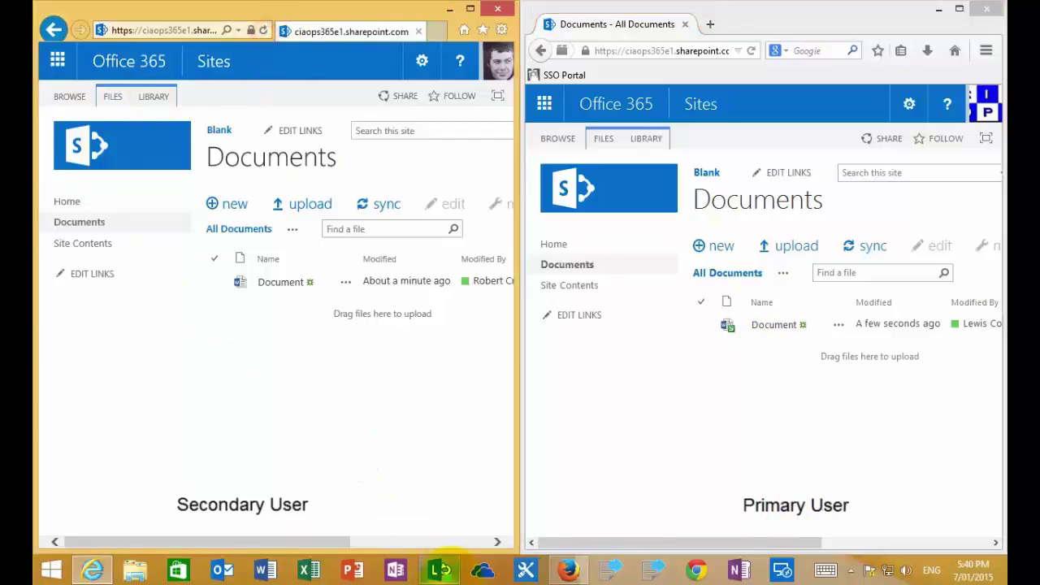
{"action": "mouse_move", "coordinate": [439, 570]}
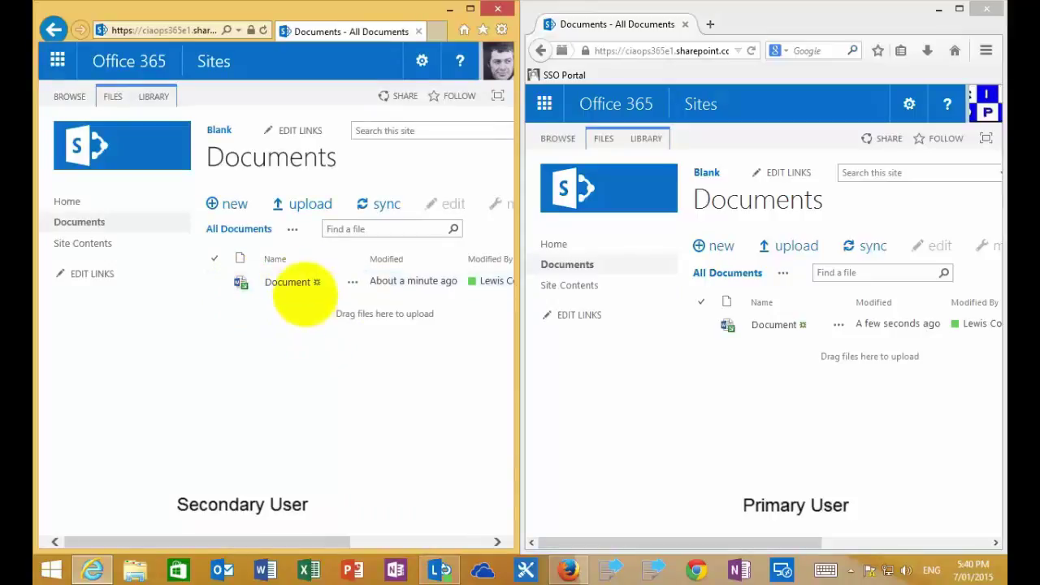
{"action": "left_click", "coordinate": [291, 282]}
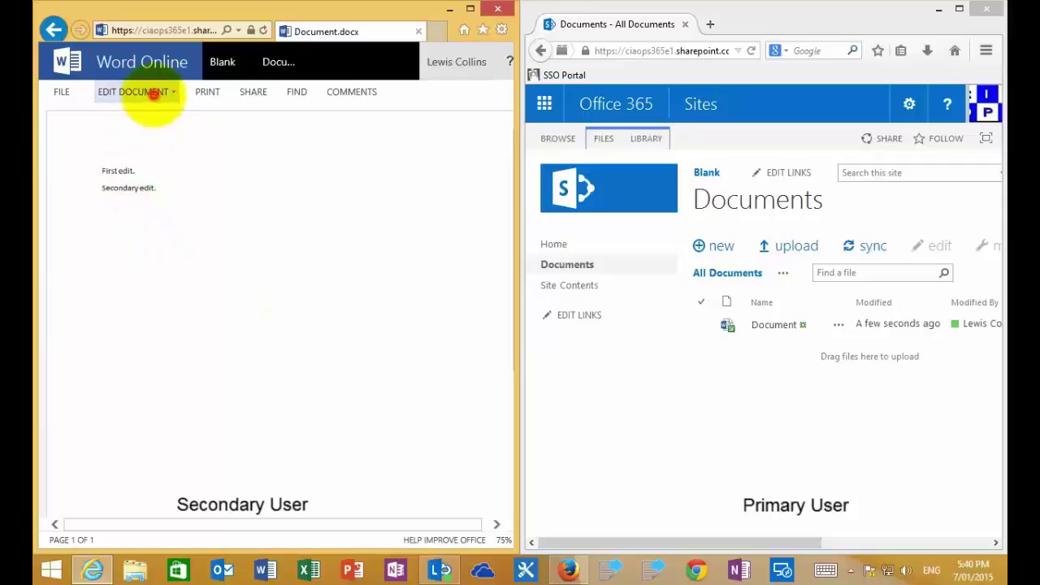
Try Edit in Word Online, fall back to Reading View when blocked, and return
{"action": "left_click", "coordinate": [149, 92]}
{"action": "left_click", "coordinate": [159, 169]}
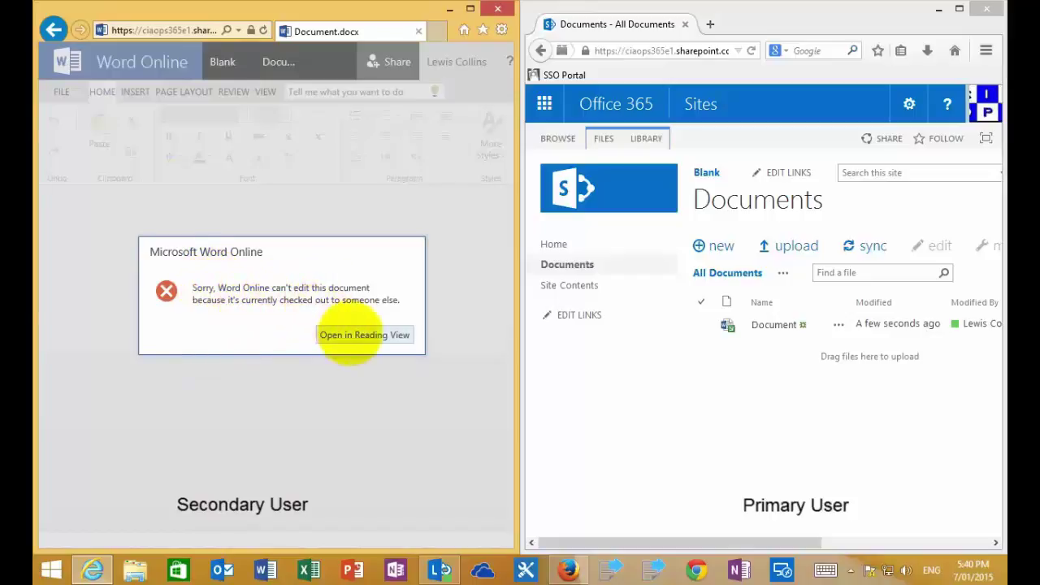
{"action": "left_click", "coordinate": [351, 335]}
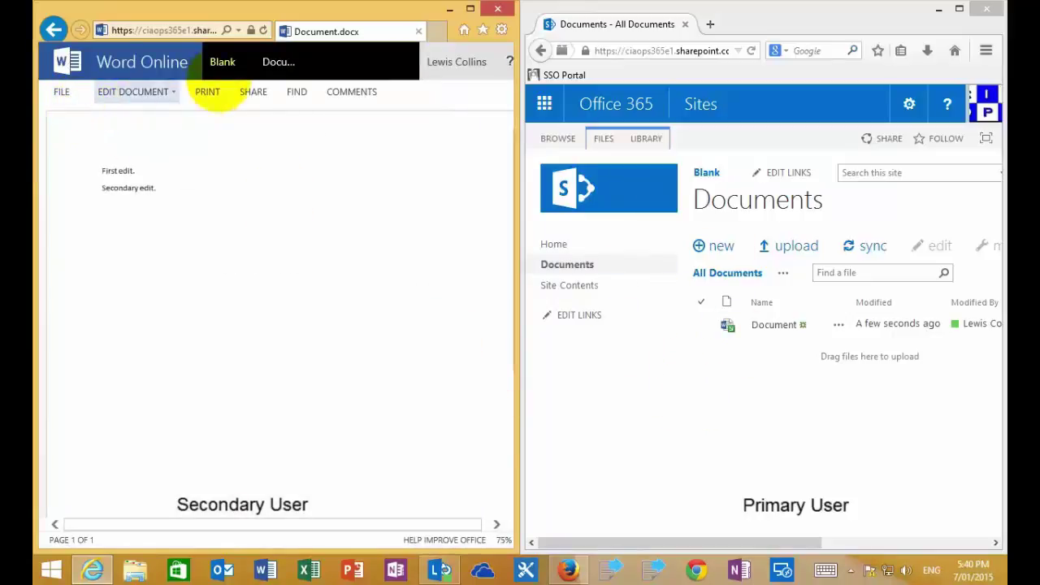
{"action": "left_click", "coordinate": [222, 63]}
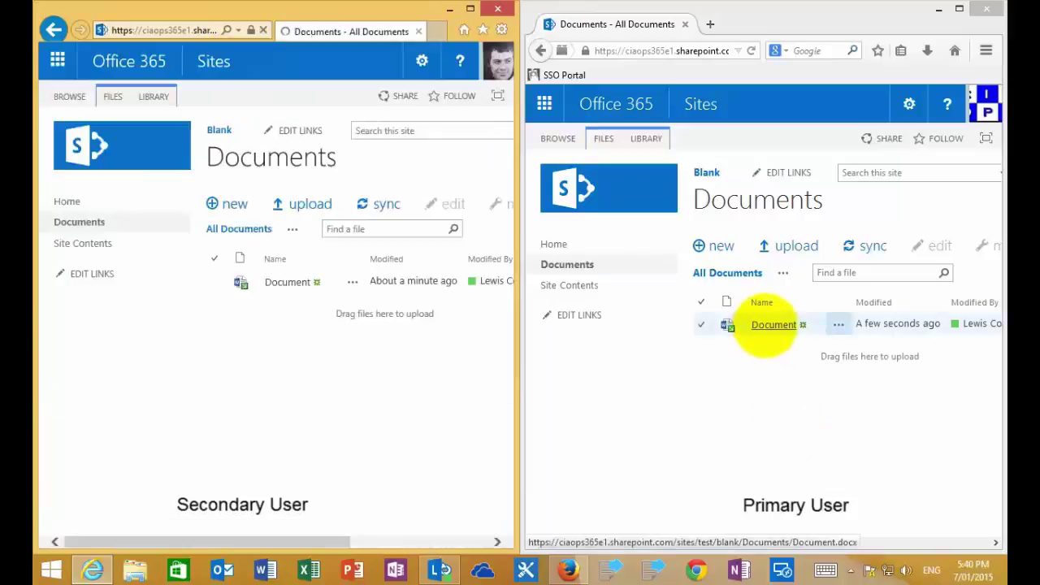
As the primary user, edit Document in Word Online, adding 'Third Edit.' below 'Secondary edit.'
{"action": "left_click", "coordinate": [763, 325]}
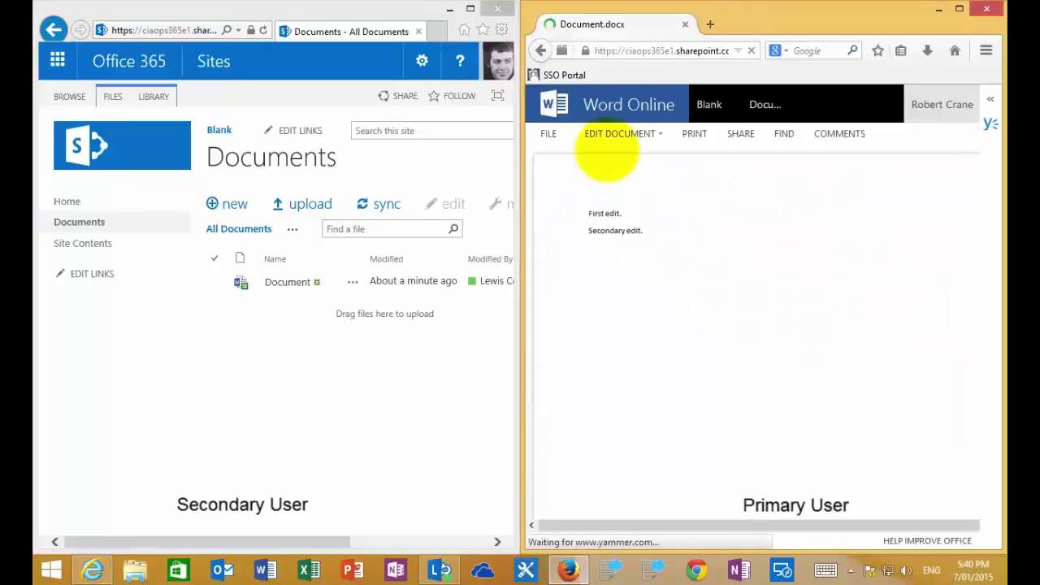
{"action": "left_click", "coordinate": [607, 135]}
{"action": "left_click", "coordinate": [618, 205]}
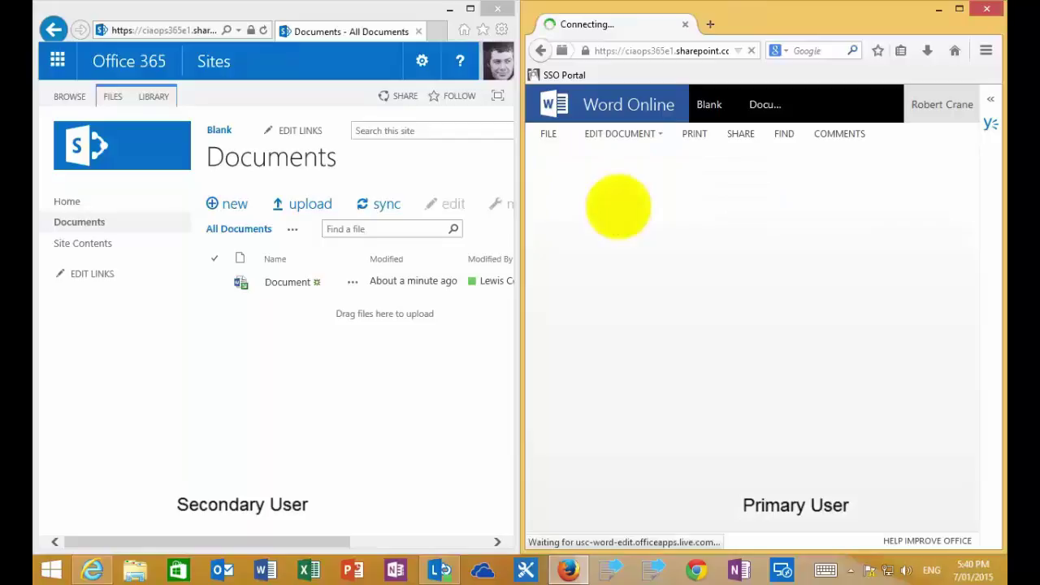
{"action": "left_click", "coordinate": [711, 337]}
{"action": "key", "text": "Return"}
{"action": "type", "text": "Third Edit."}
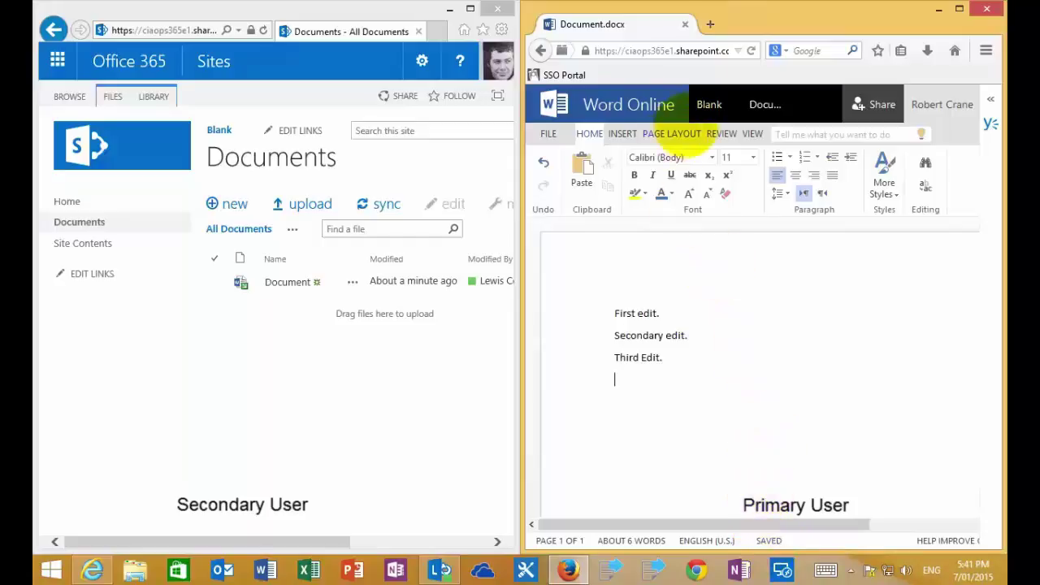
{"action": "left_click", "coordinate": [709, 104]}
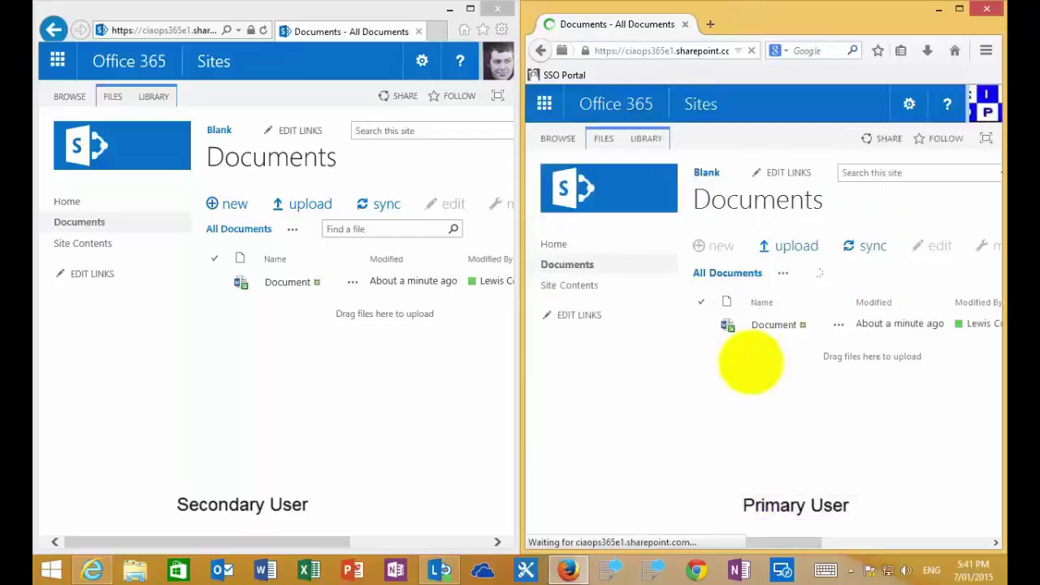
Open Document in both windows: secondary sees two lines, primary sees all three
{"action": "left_click", "coordinate": [773, 324]}
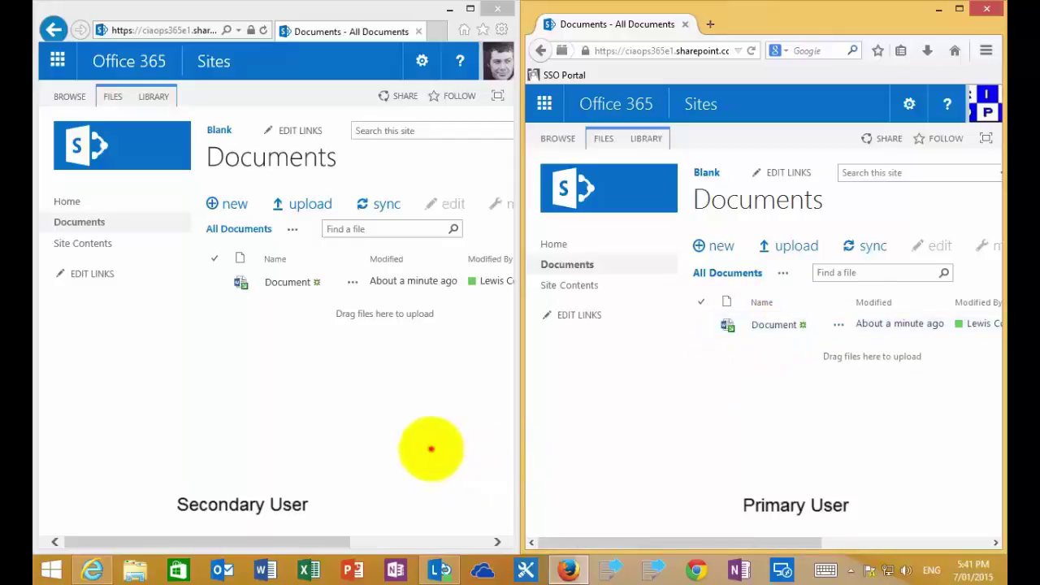
{"action": "left_click", "coordinate": [431, 449]}
{"action": "left_click", "coordinate": [287, 282]}
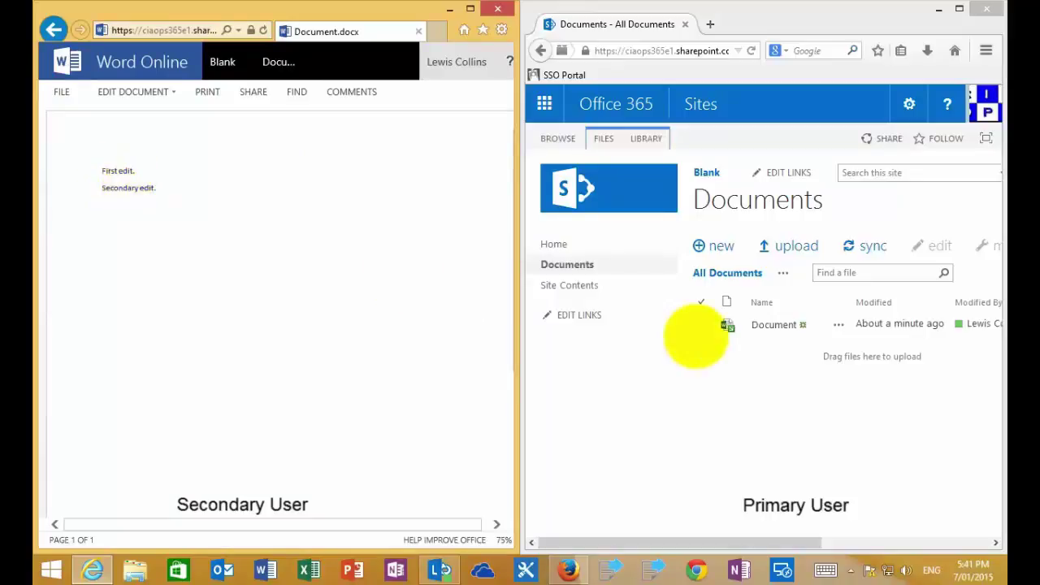
{"action": "left_click", "coordinate": [760, 325]}
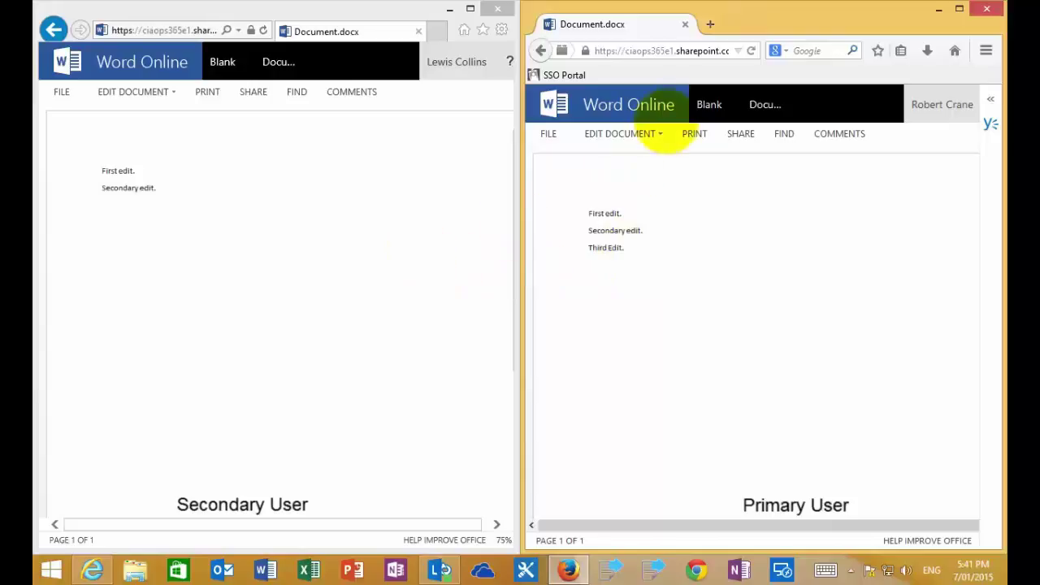
{"action": "left_click", "coordinate": [706, 105]}
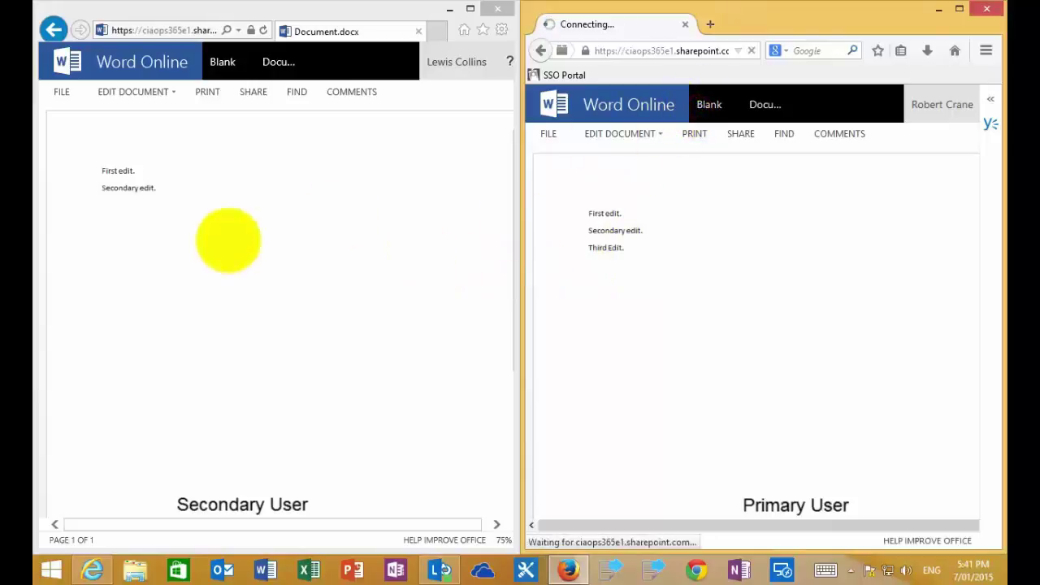
Check in Document from its management menu with the comment 'Check in one', not retaining checkout
{"action": "left_click", "coordinate": [222, 62]}
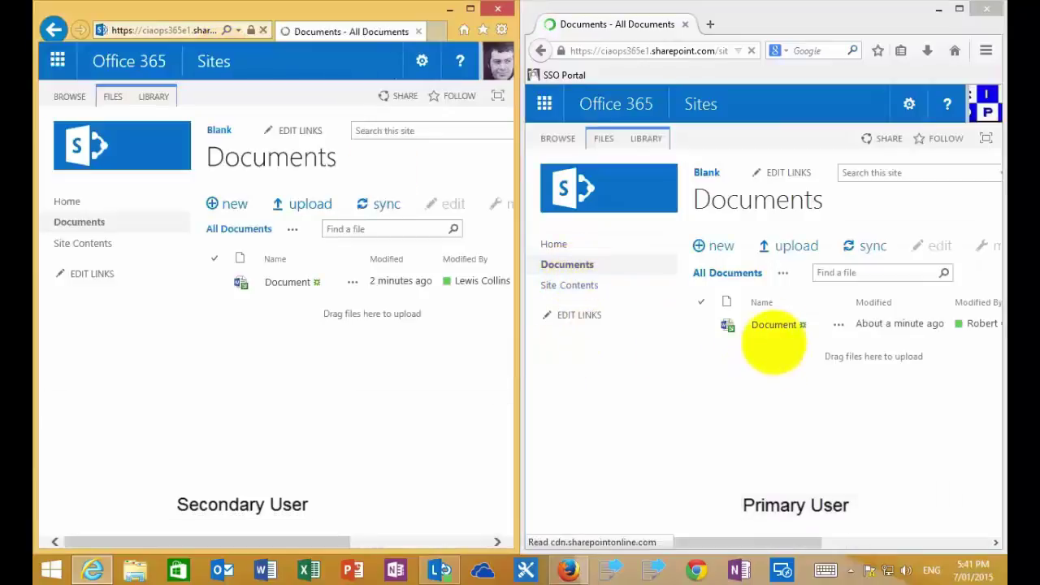
{"action": "left_click", "coordinate": [774, 324]}
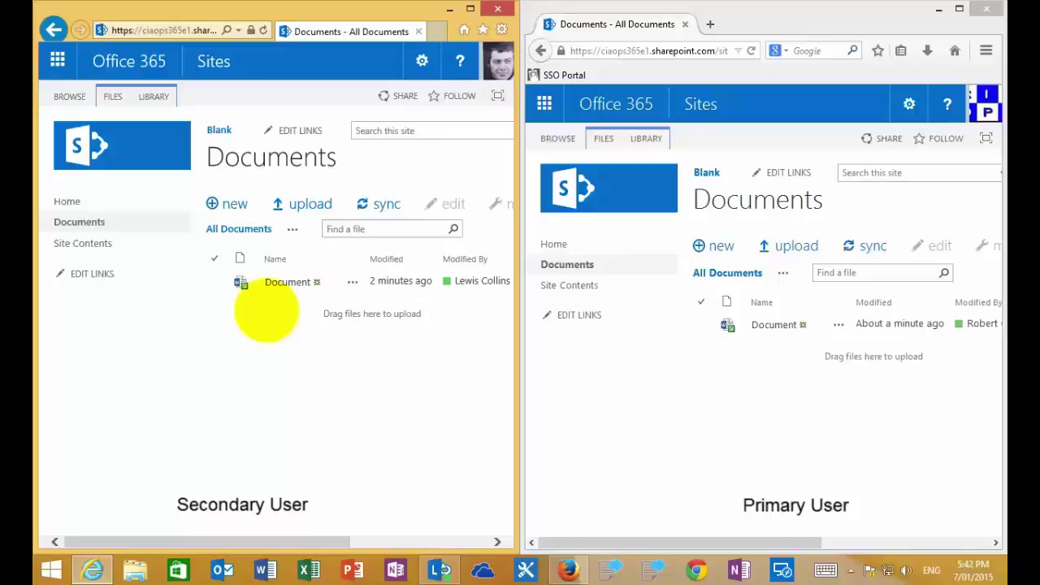
{"action": "left_click", "coordinate": [701, 325]}
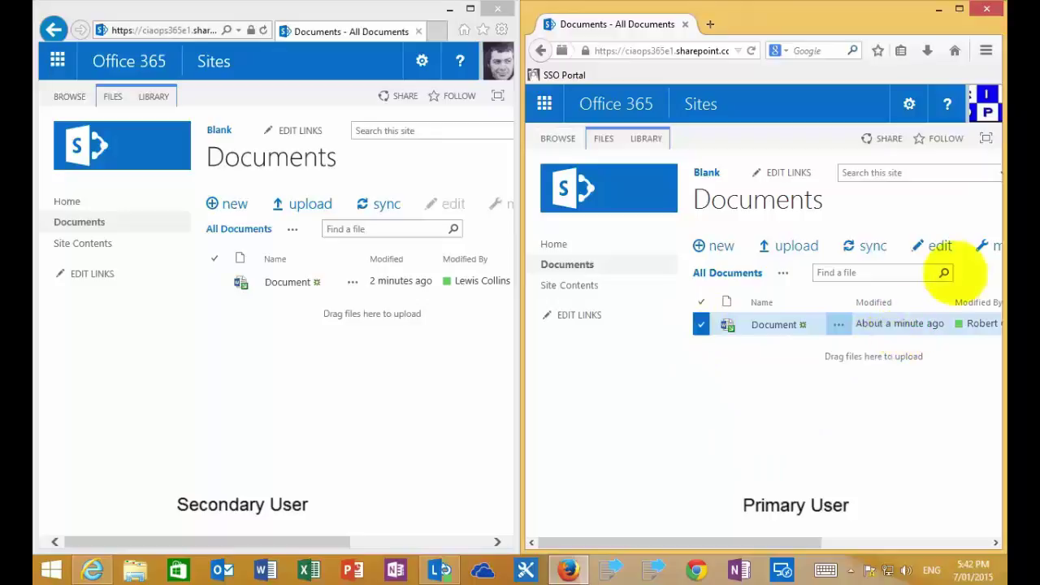
{"action": "left_click", "coordinate": [990, 248]}
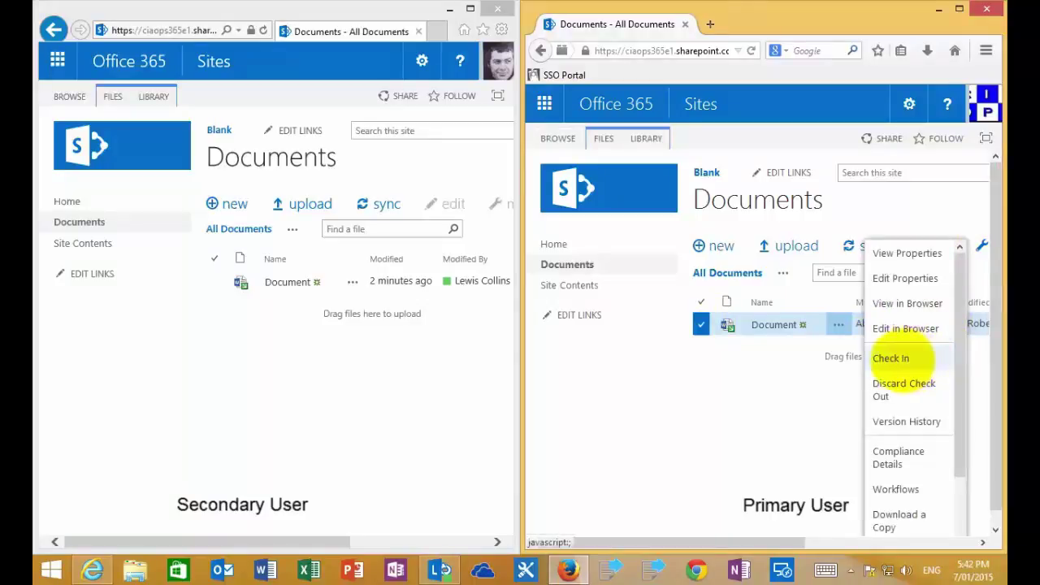
{"action": "left_click", "coordinate": [889, 358]}
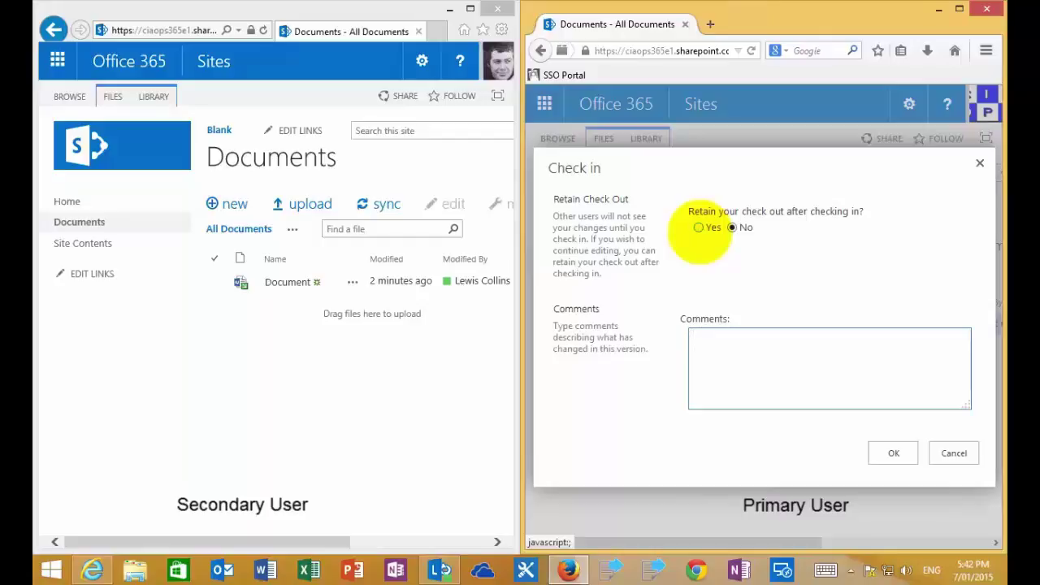
{"action": "left_click", "coordinate": [731, 349]}
{"action": "type", "text": "Check"}
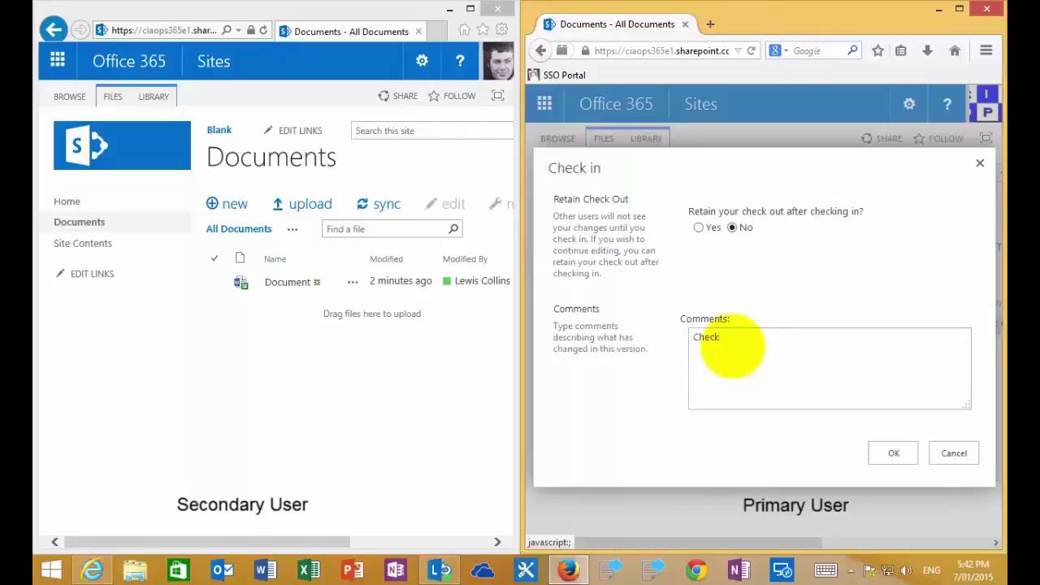
{"action": "type", "text": " in one"}
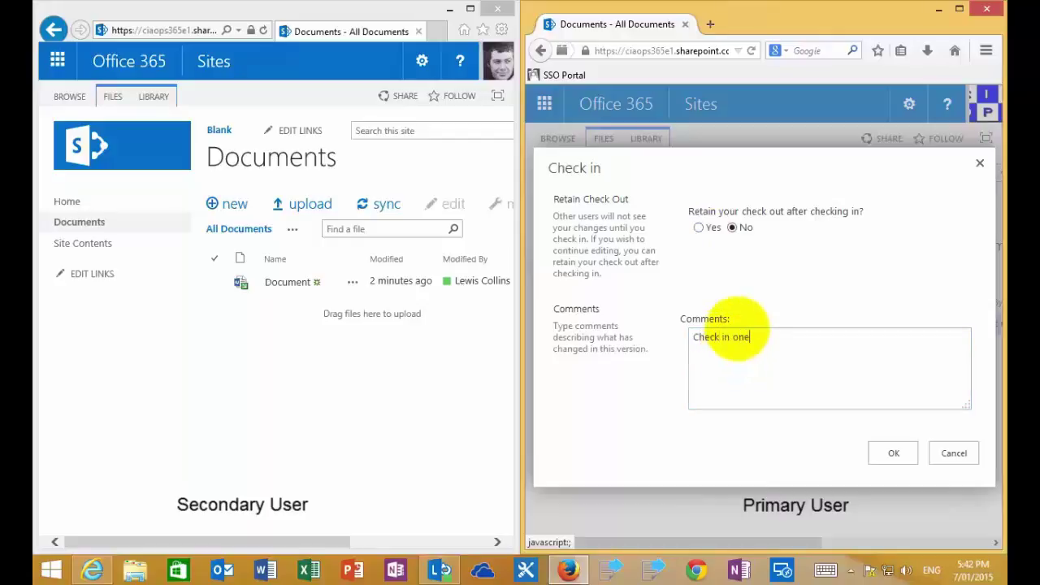
{"action": "left_click", "coordinate": [901, 458]}
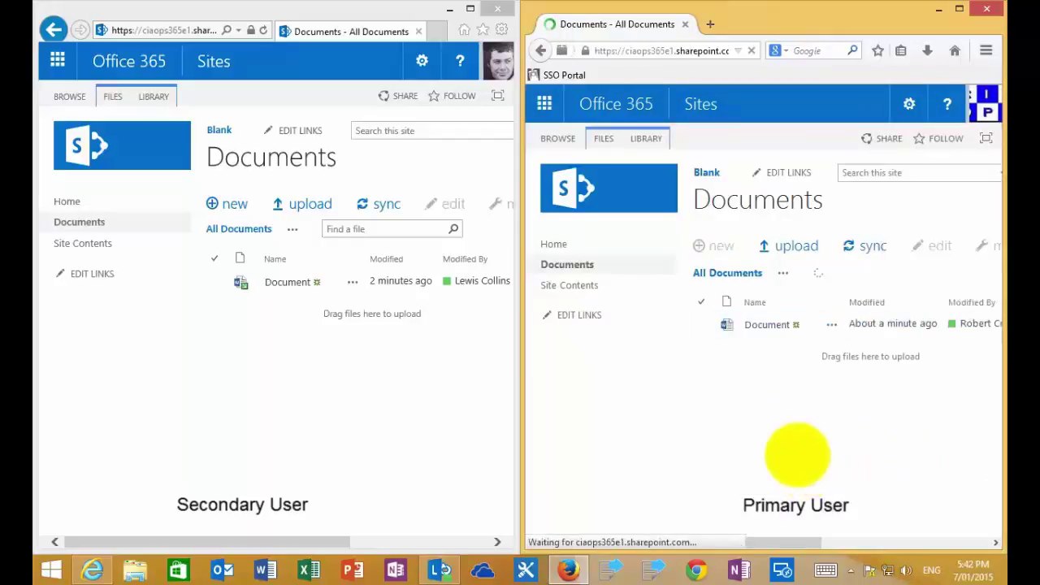
Refresh the second user's Documents library and open the newly checked-in Document
{"action": "left_click", "coordinate": [728, 325]}
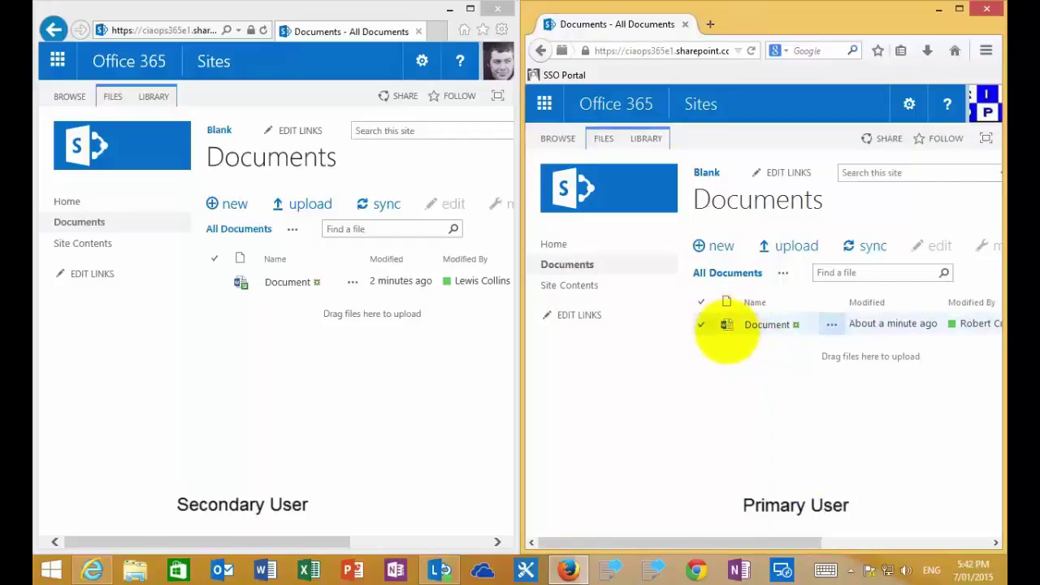
{"action": "left_click", "coordinate": [703, 325]}
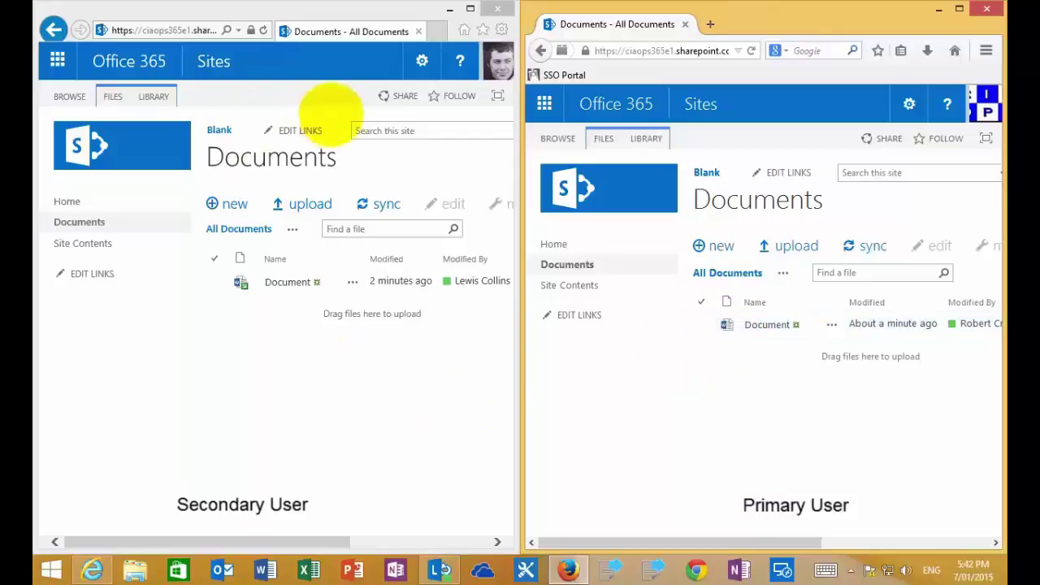
{"action": "left_click", "coordinate": [263, 30]}
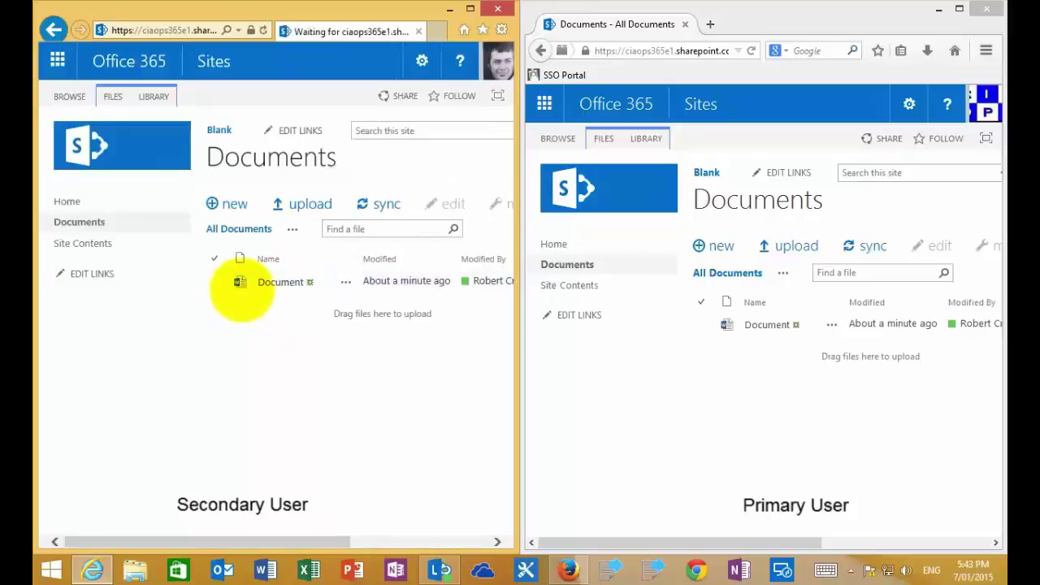
{"action": "left_click", "coordinate": [280, 282]}
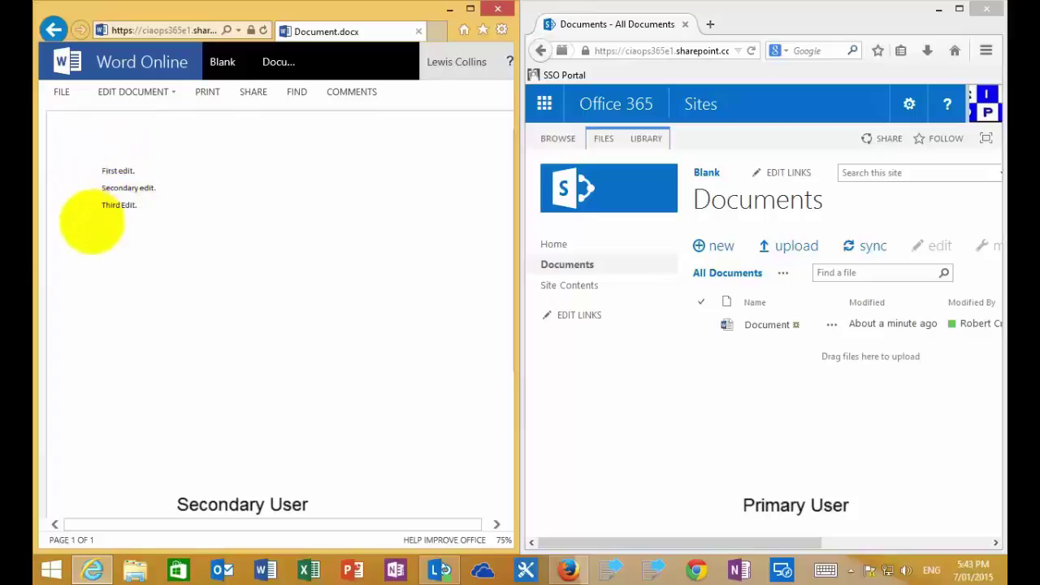
As the second user, add 'Fourth edit.' below 'Third Edit.' in Word Online, then go back to the library
{"action": "left_click", "coordinate": [163, 93]}
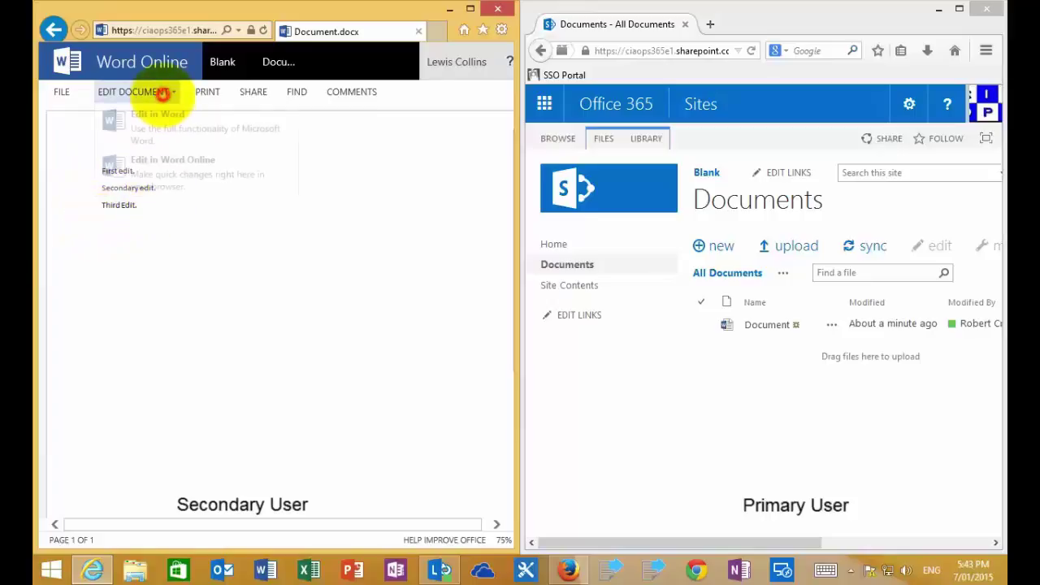
{"action": "left_click", "coordinate": [162, 167]}
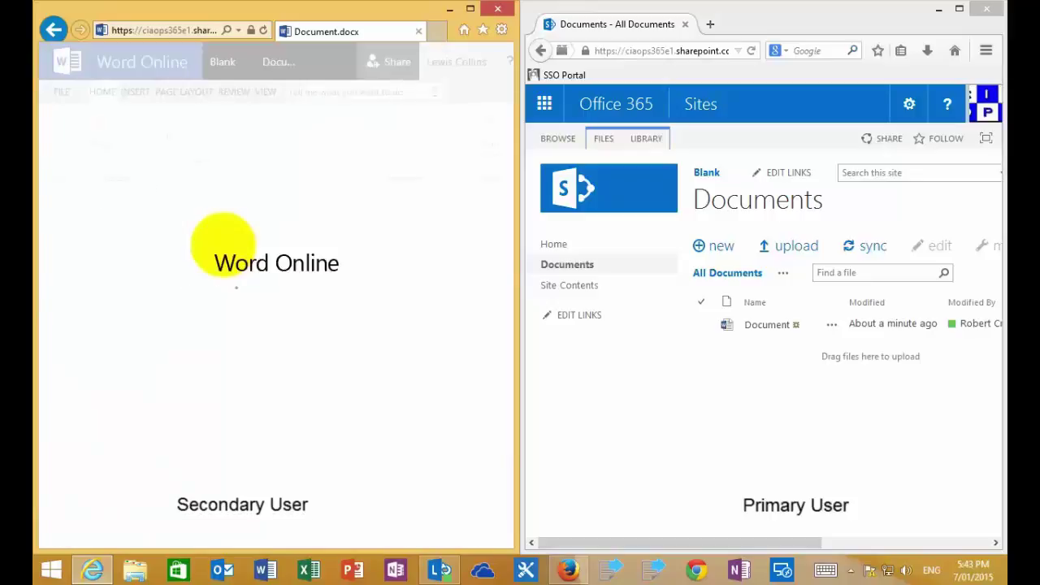
{"action": "left_click", "coordinate": [195, 321]}
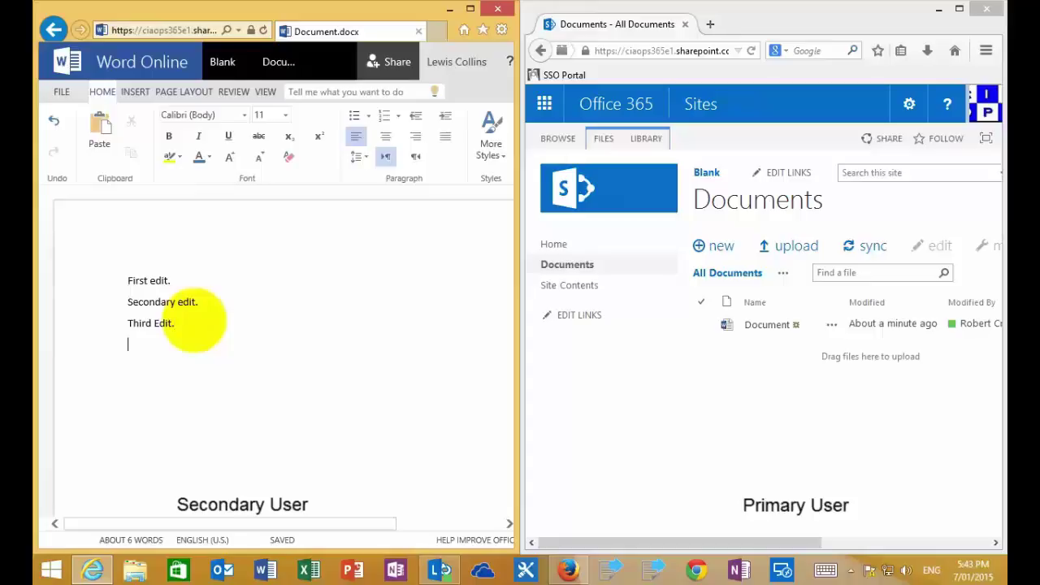
{"action": "type", "text": "Fourth edit."}
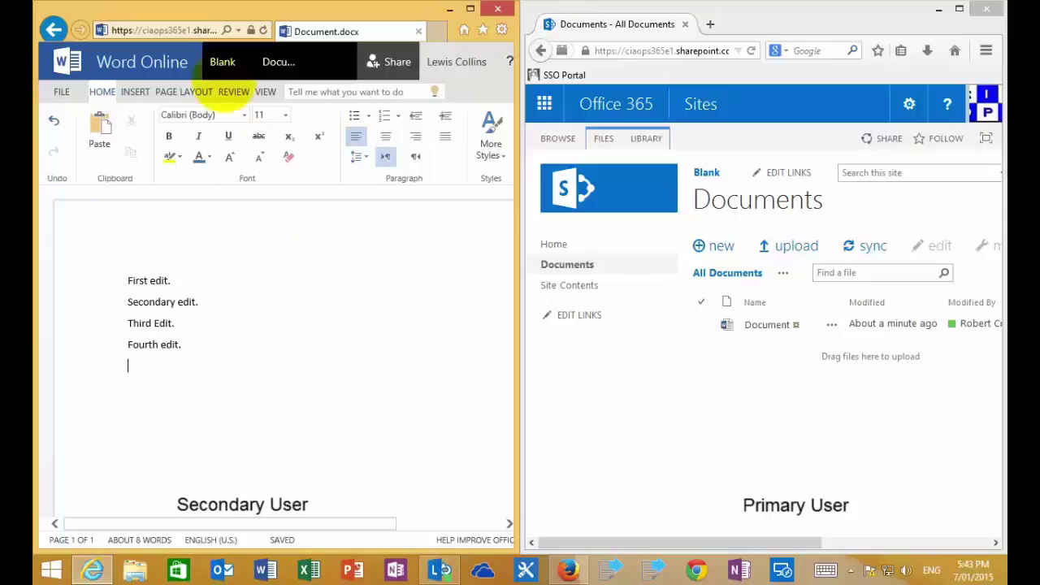
{"action": "left_click", "coordinate": [221, 67]}
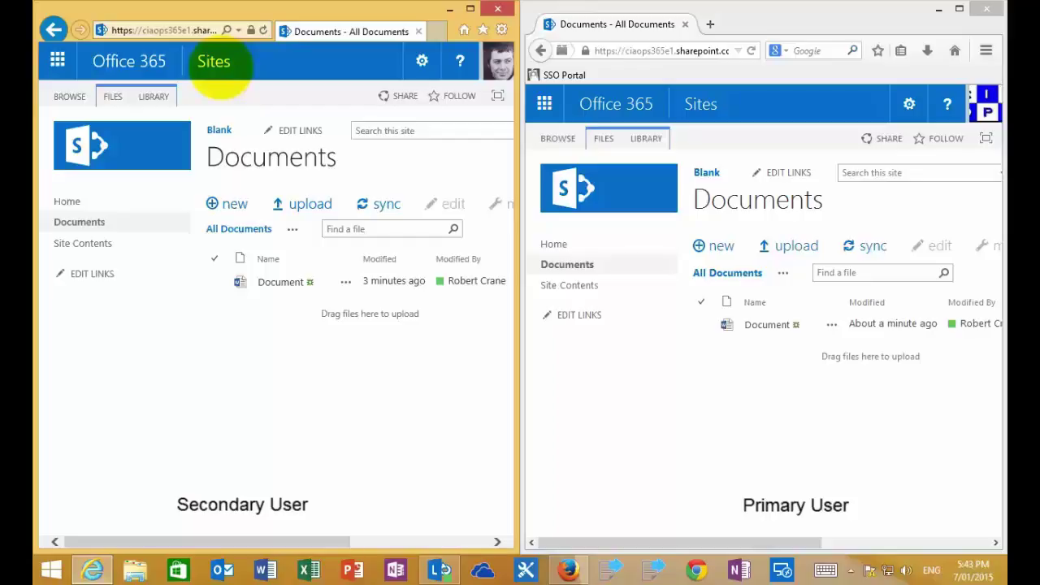
View Document as the primary user, then check it out from the Blank library's manage menu and reopen it
{"action": "left_click", "coordinate": [764, 325]}
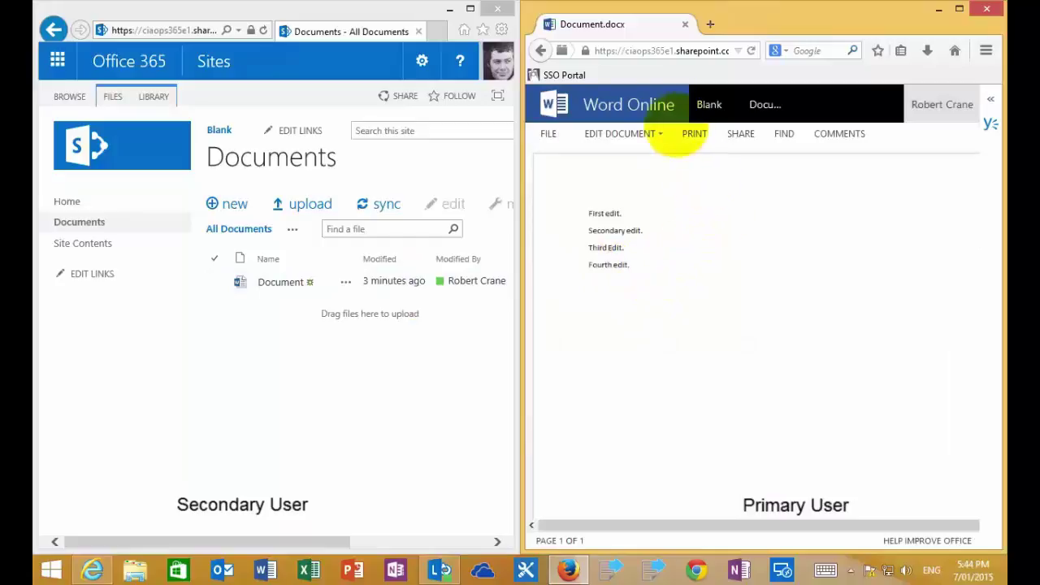
{"action": "left_click", "coordinate": [707, 104]}
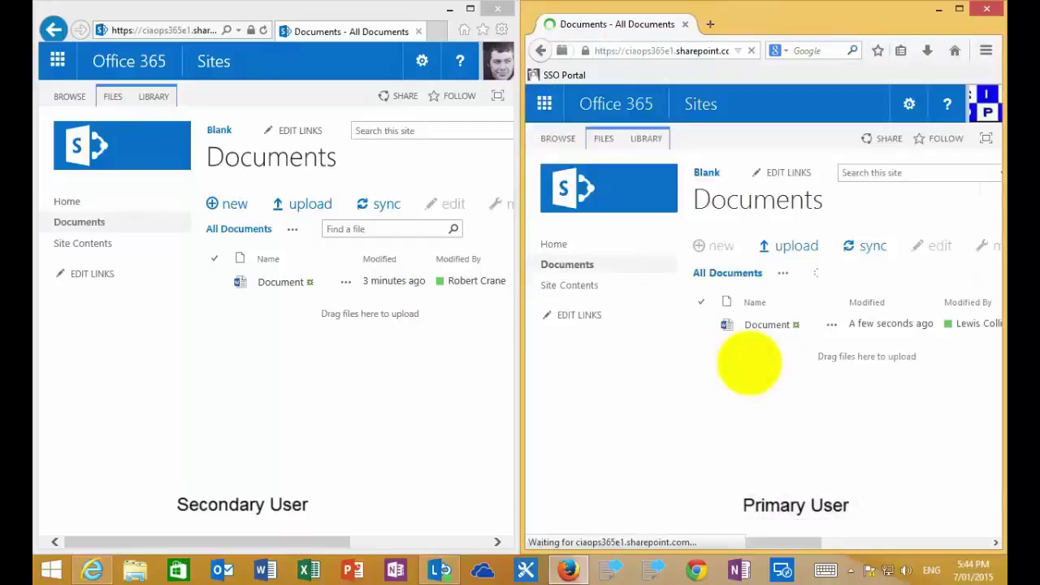
{"action": "left_click", "coordinate": [752, 329]}
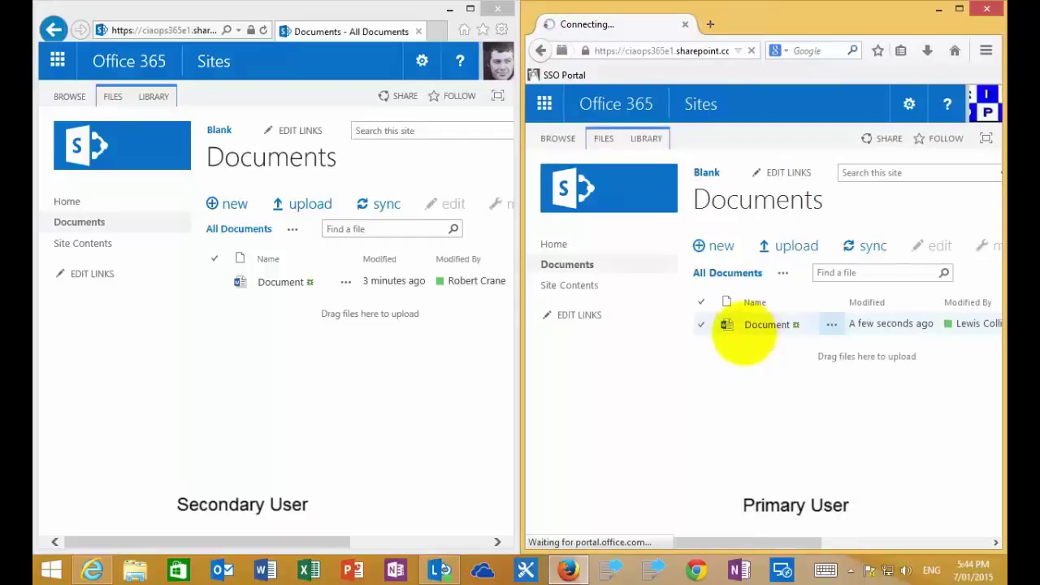
{"action": "left_click", "coordinate": [701, 324]}
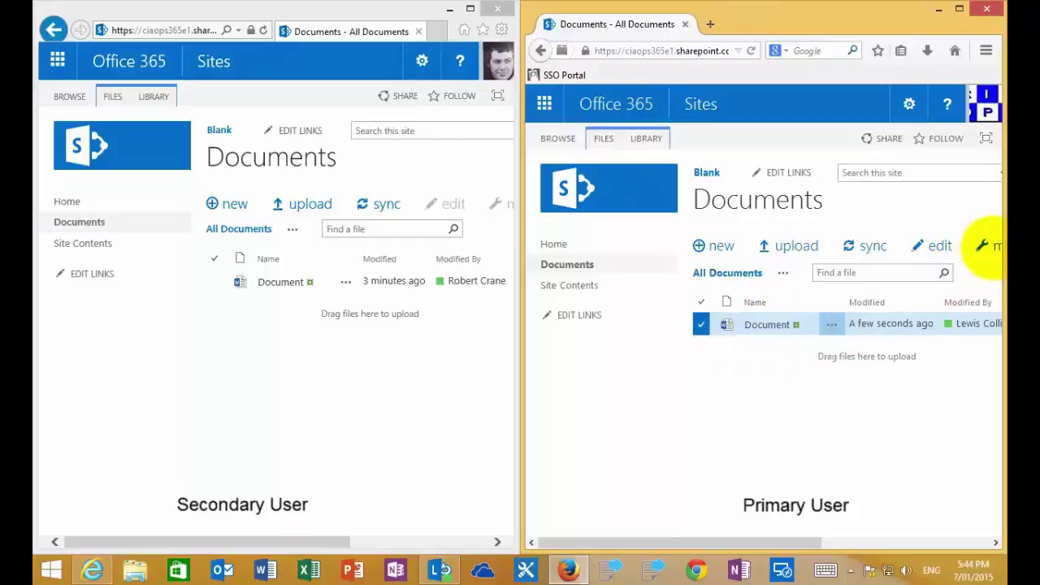
{"action": "left_click", "coordinate": [993, 248]}
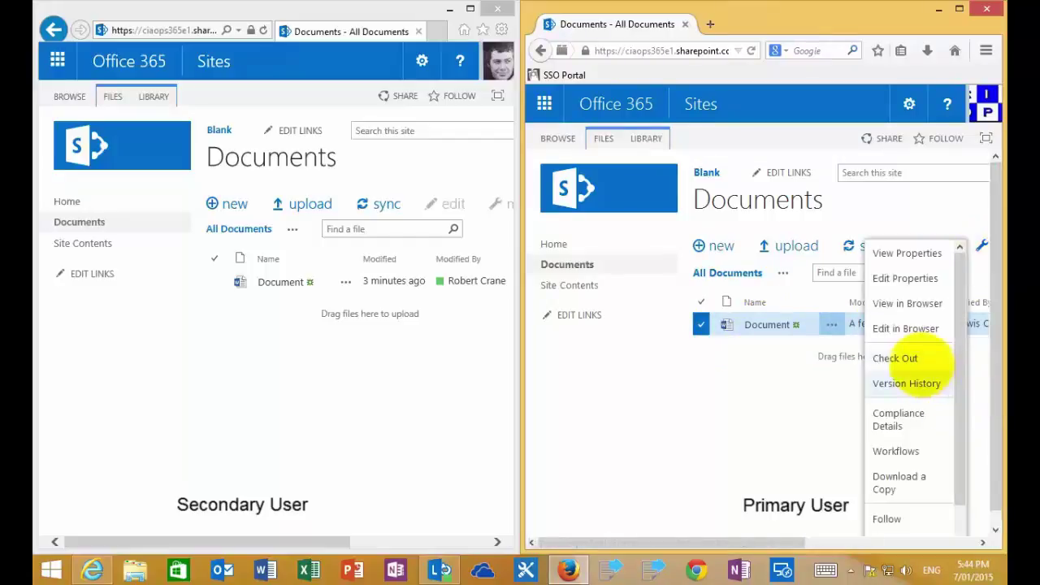
{"action": "left_click", "coordinate": [916, 361]}
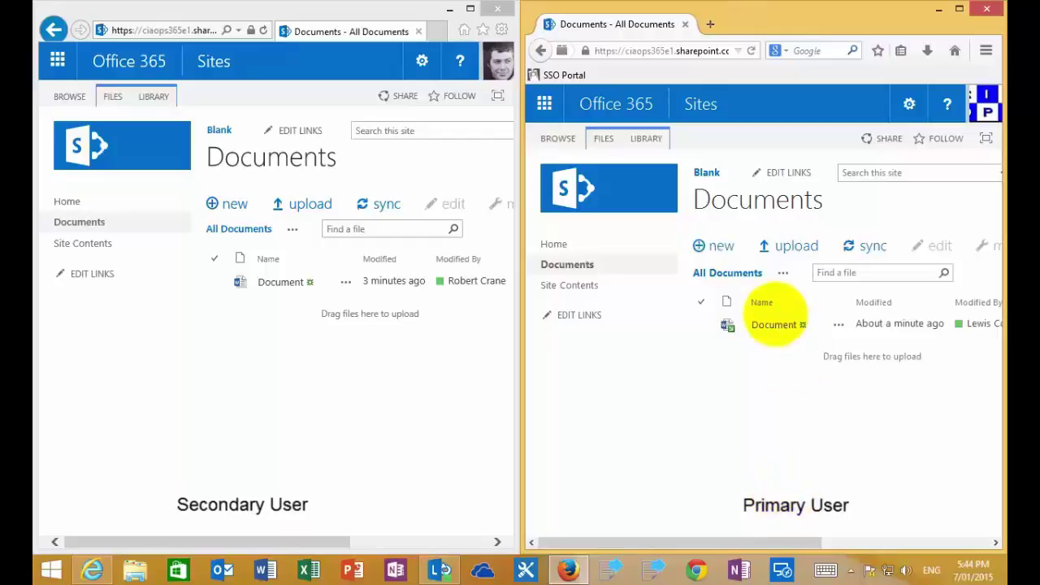
{"action": "left_click", "coordinate": [774, 325]}
As the primary user, add 'Fifth edit.' on a new line in Word Online, then return to Blank
{"action": "left_click", "coordinate": [774, 325]}
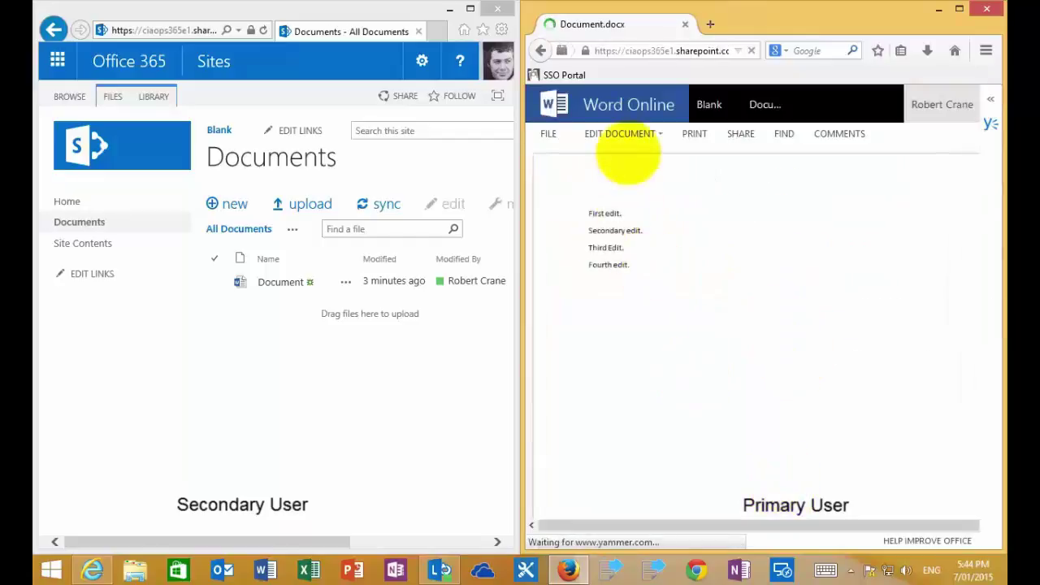
{"action": "left_click", "coordinate": [626, 137]}
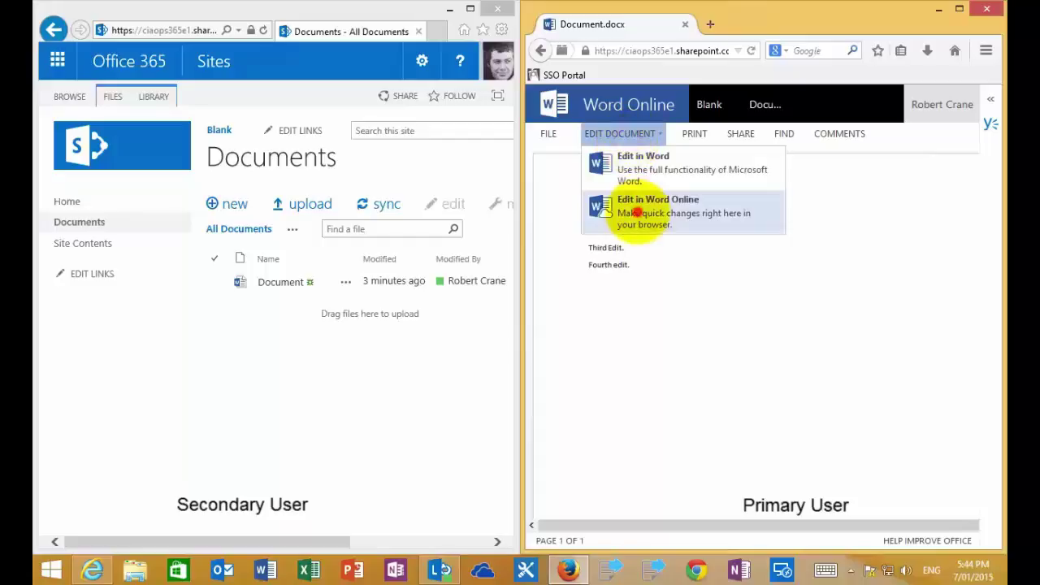
{"action": "left_click", "coordinate": [638, 210]}
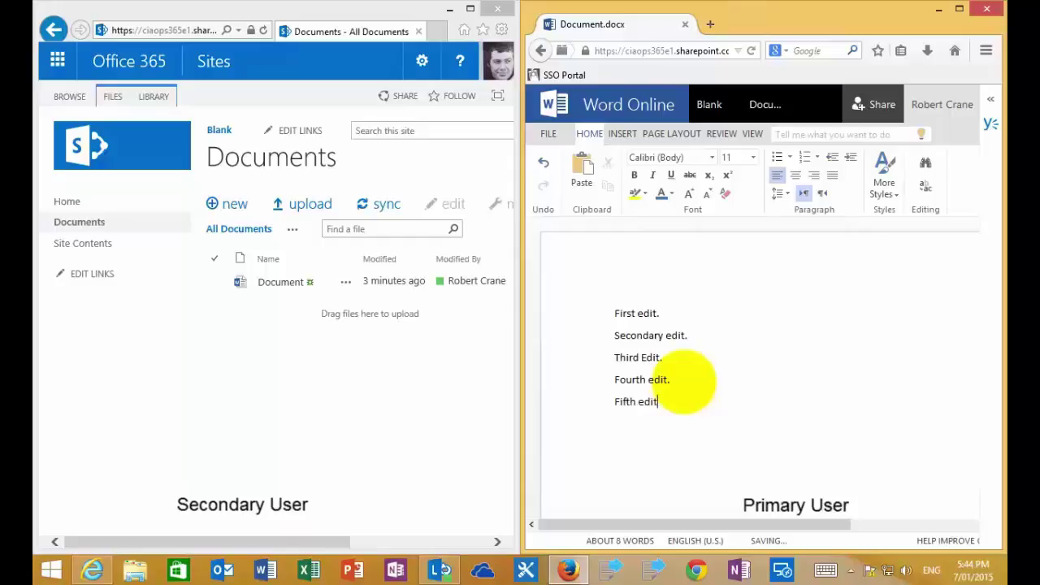
{"action": "key", "text": "Return"}
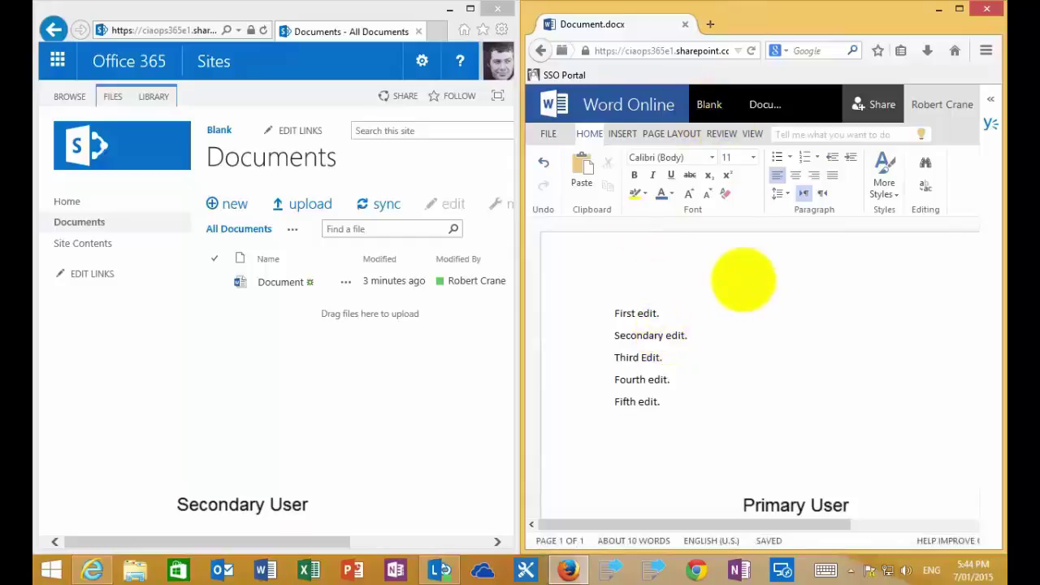
{"action": "left_click", "coordinate": [701, 103]}
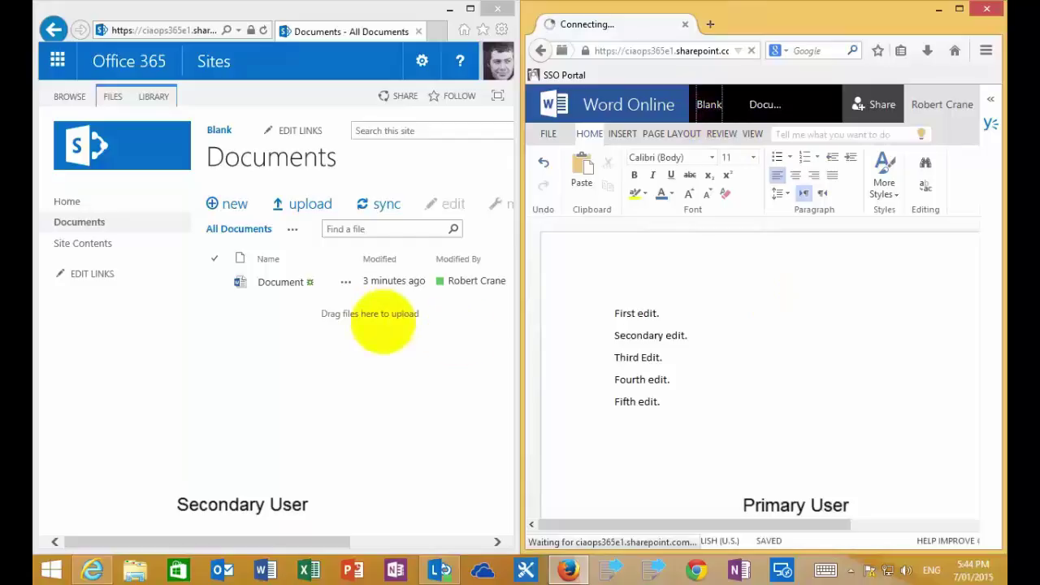
Open Document in both windows to compare four versus five edits, then return both users to the library
{"action": "left_click", "coordinate": [280, 282]}
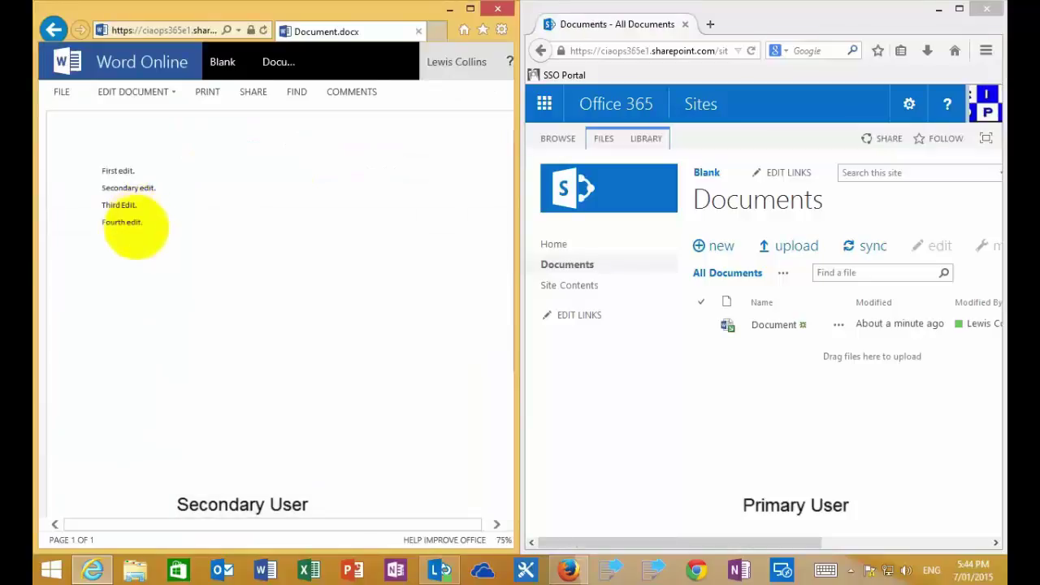
{"action": "left_click", "coordinate": [756, 325]}
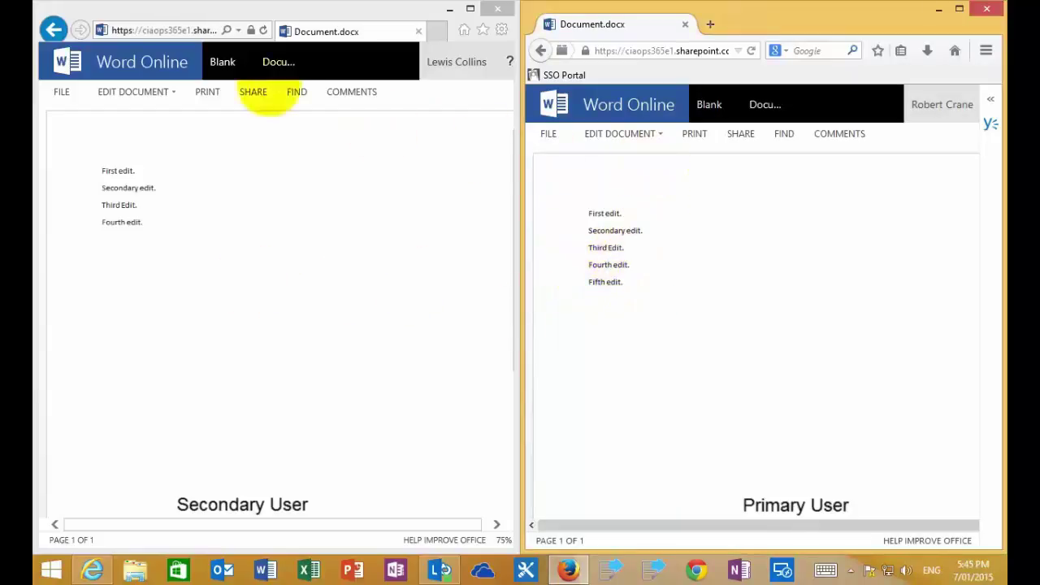
{"action": "left_click", "coordinate": [222, 63]}
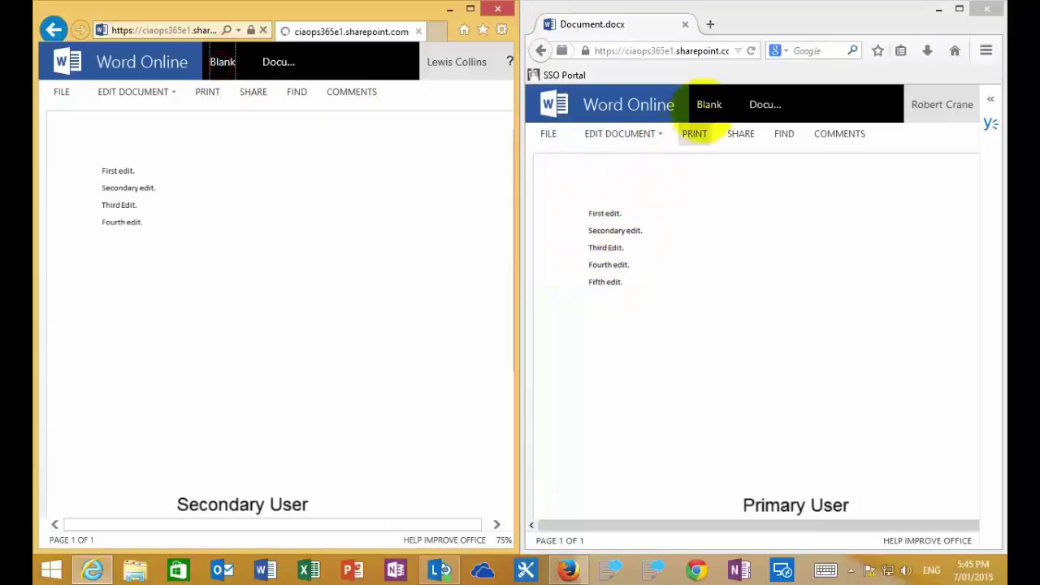
{"action": "left_click", "coordinate": [709, 105]}
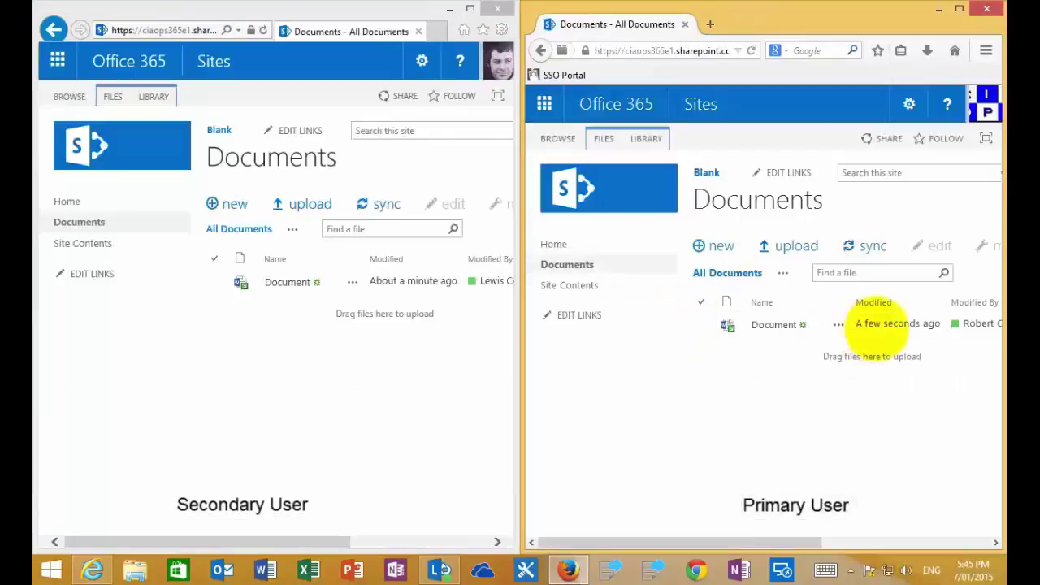
Check in Document from the manage menu with comment 'Check in two', choosing Yes to retain the checkout
{"action": "left_click", "coordinate": [701, 324]}
{"action": "left_click", "coordinate": [701, 324]}
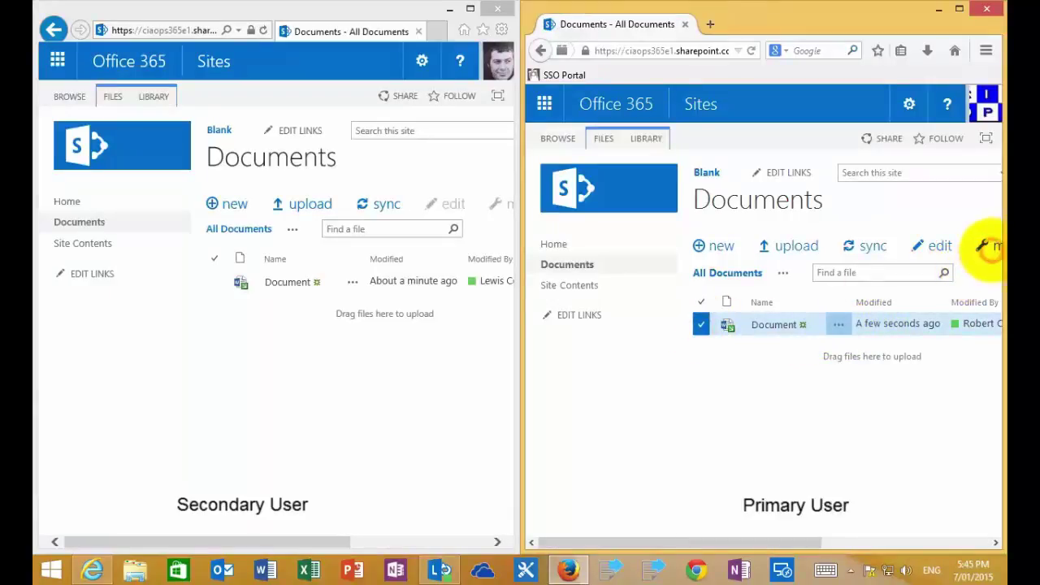
{"action": "left_click", "coordinate": [985, 247]}
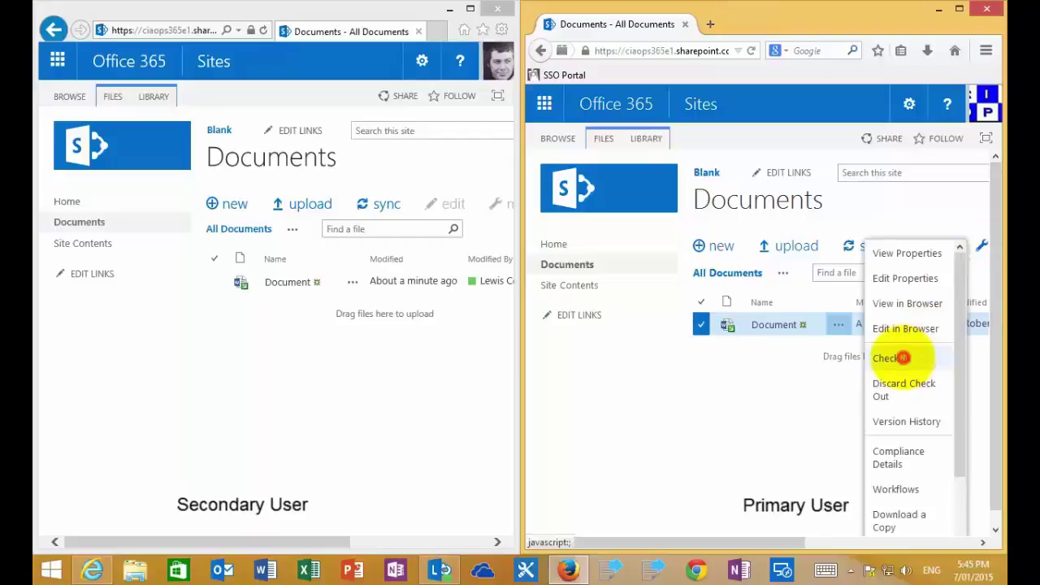
{"action": "left_click", "coordinate": [903, 357]}
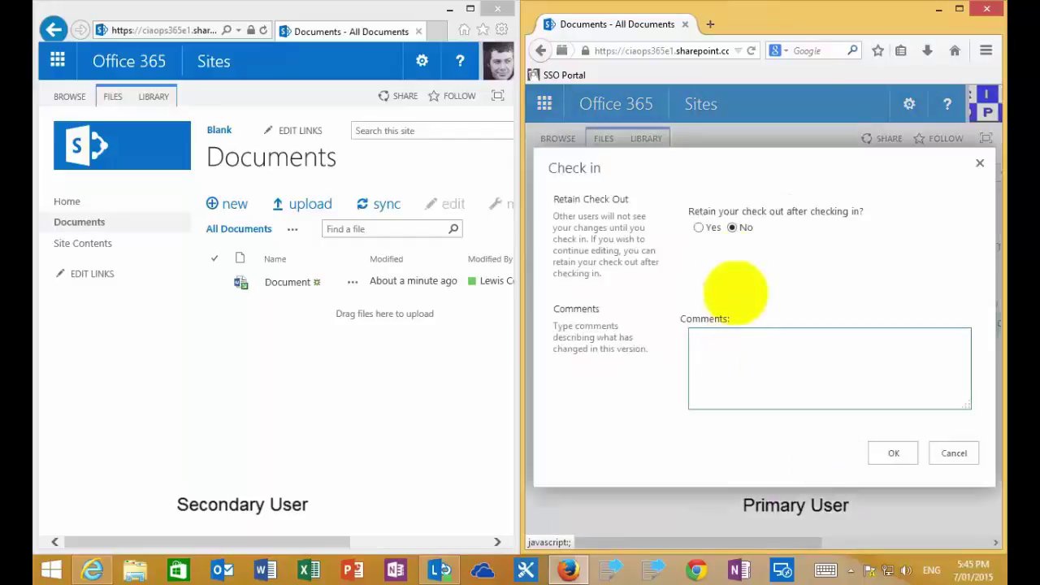
{"action": "left_click", "coordinate": [698, 228]}
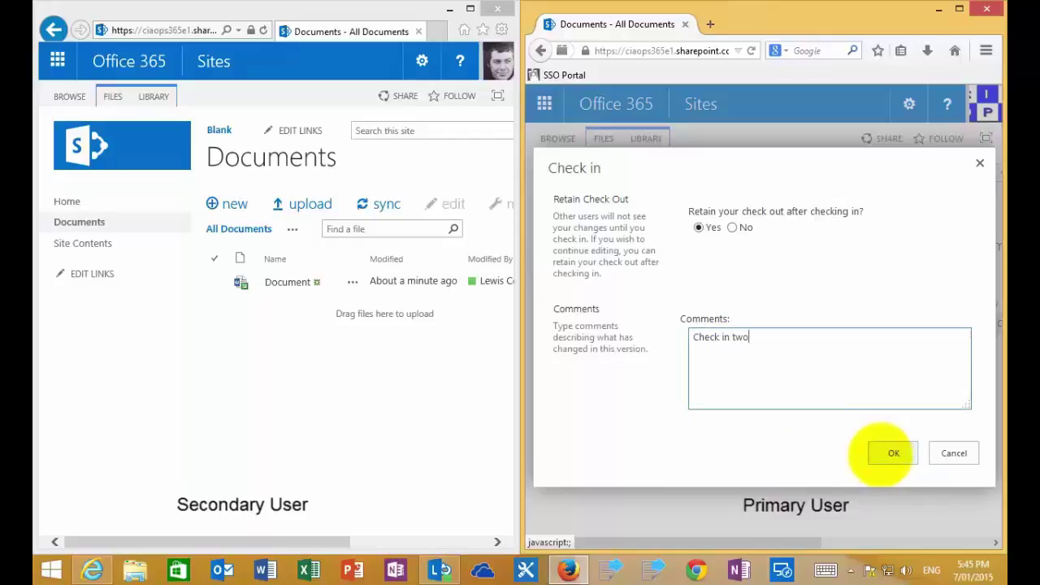
{"action": "left_click", "coordinate": [886, 453]}
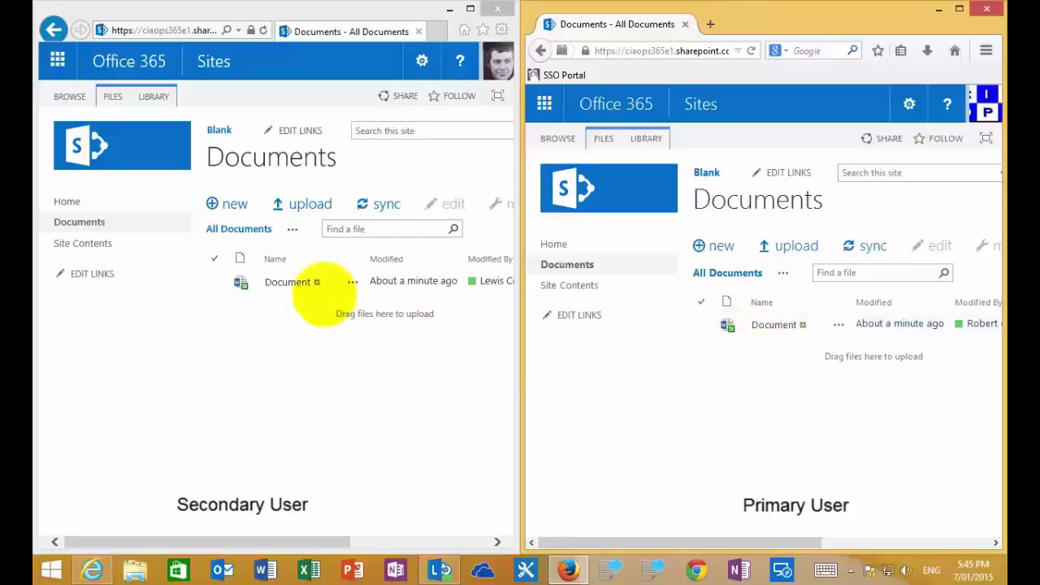
Show the secondary user all five edits, then add 'Sixth edit.' after 'Fifth edit.' as the primary user
{"action": "left_click", "coordinate": [288, 283]}
{"action": "left_click", "coordinate": [287, 282]}
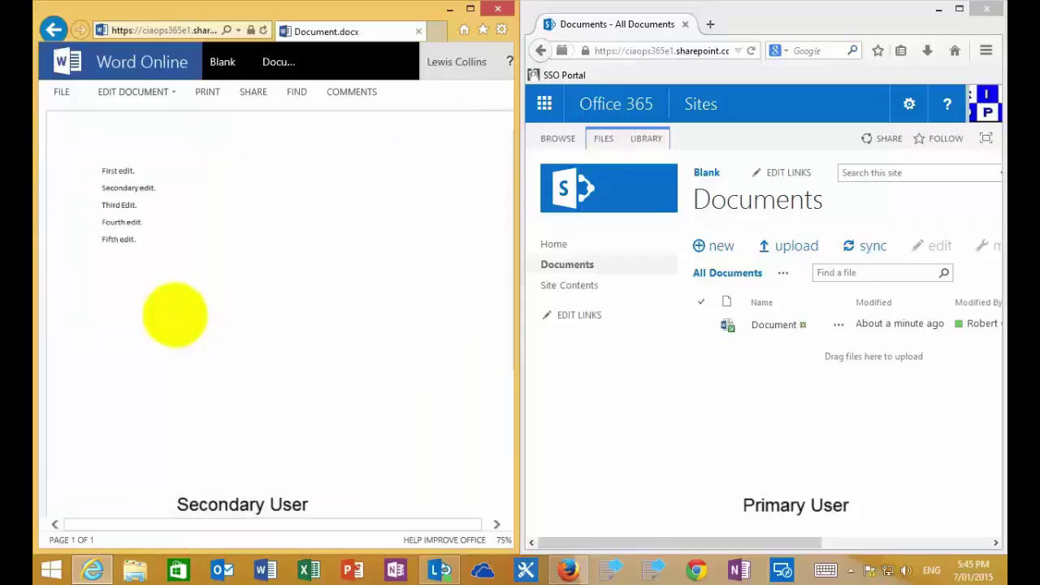
{"action": "left_click", "coordinate": [774, 324]}
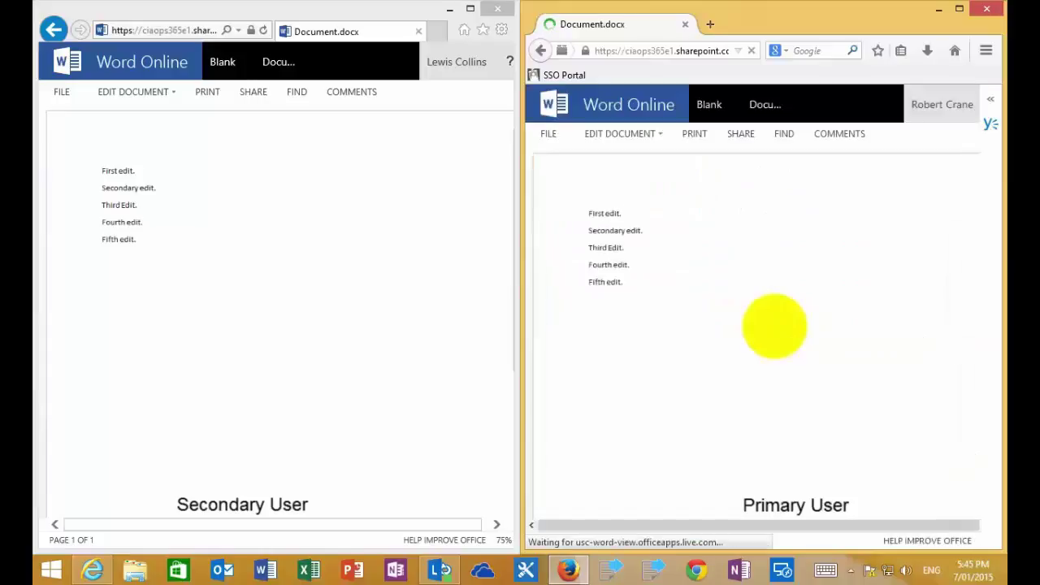
{"action": "left_click", "coordinate": [630, 135]}
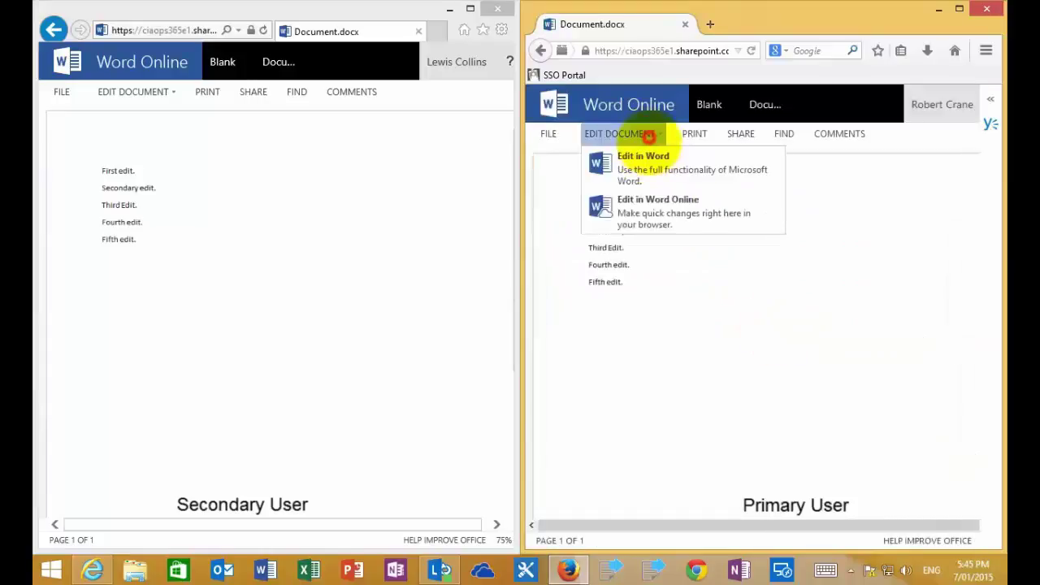
{"action": "left_click", "coordinate": [645, 212]}
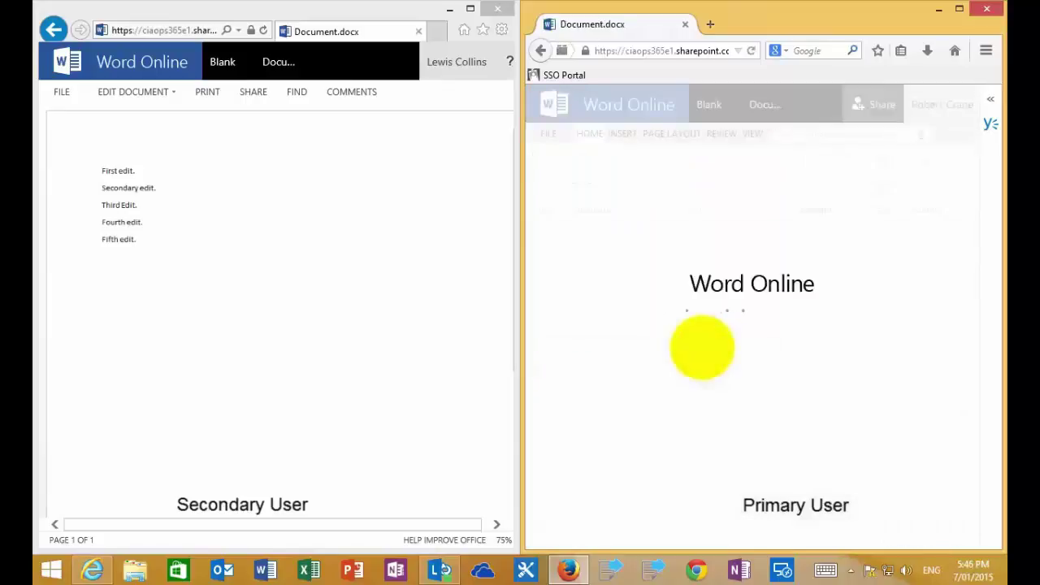
{"action": "left_click", "coordinate": [684, 400]}
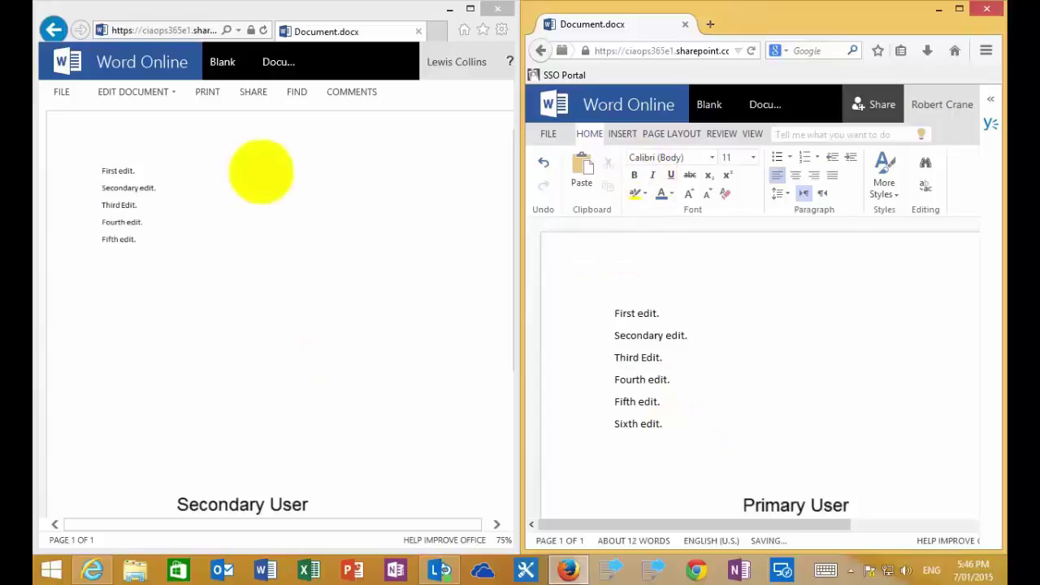
{"action": "left_click", "coordinate": [223, 65]}
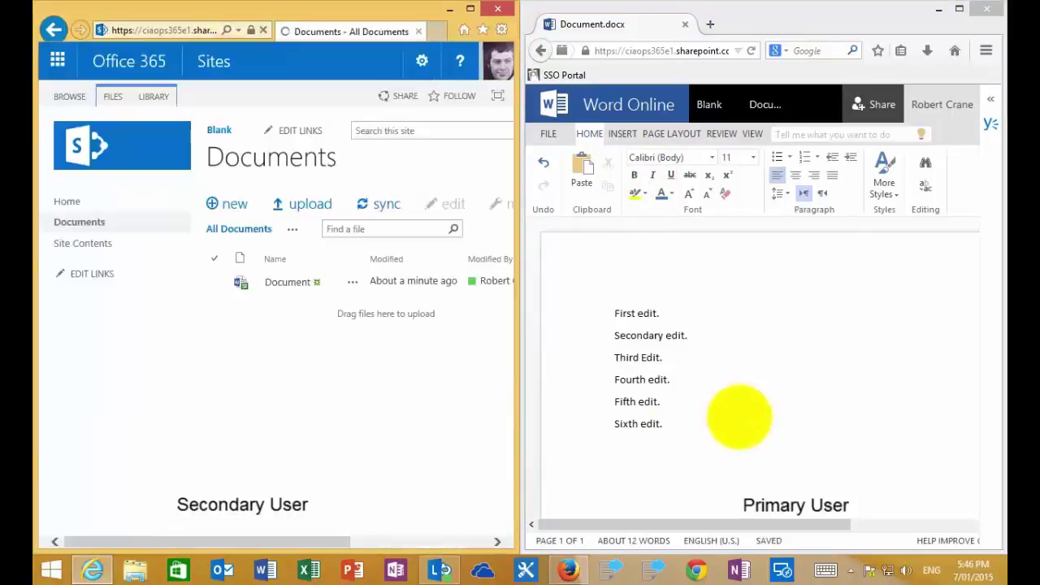
Return the primary user to the library, reopen Document for the secondary user, and open Document's manage menu
{"action": "left_click", "coordinate": [706, 104]}
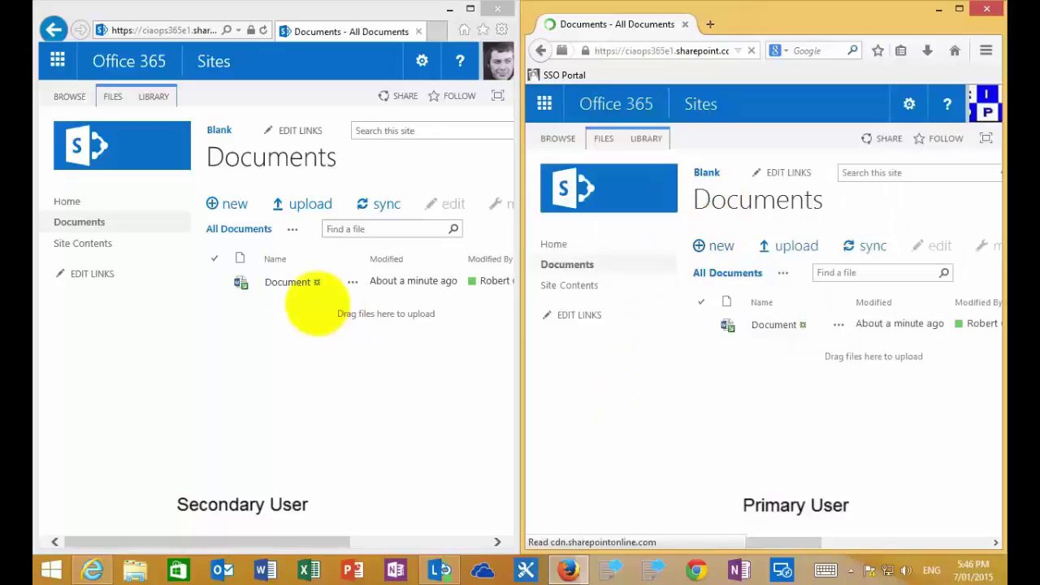
{"action": "left_click", "coordinate": [288, 282]}
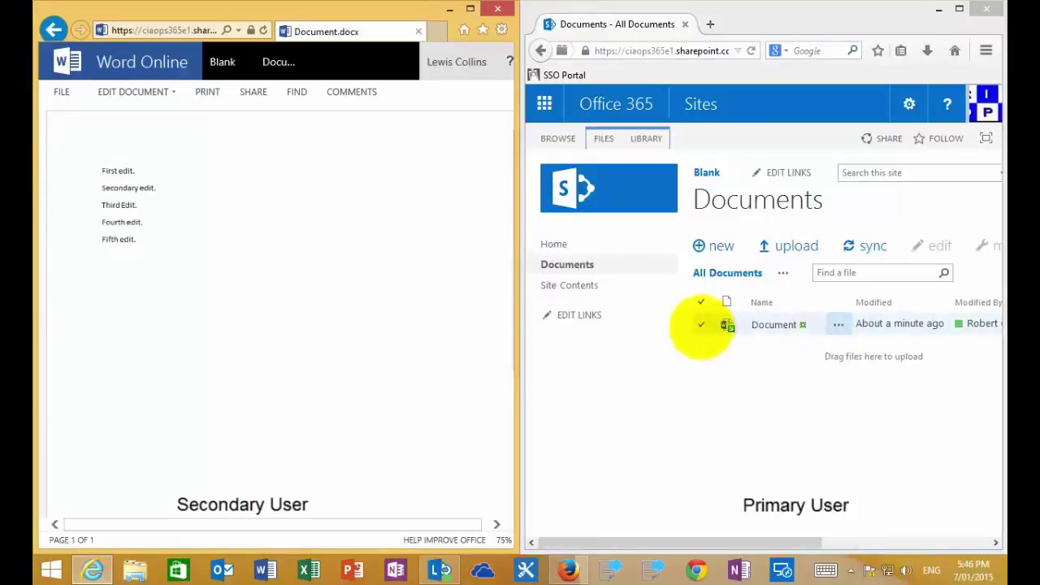
{"action": "left_click", "coordinate": [701, 326]}
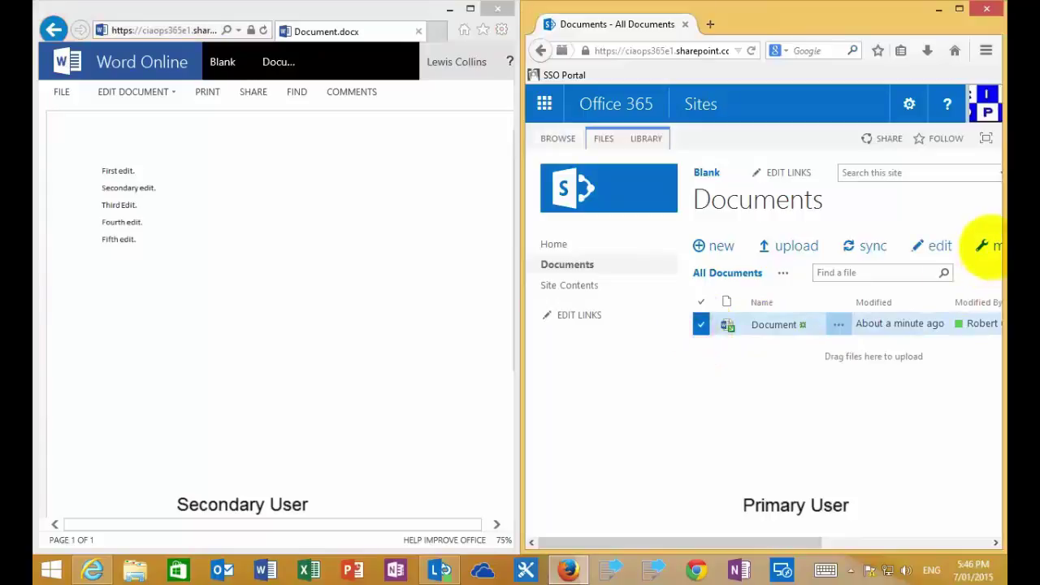
{"action": "left_click", "coordinate": [989, 247]}
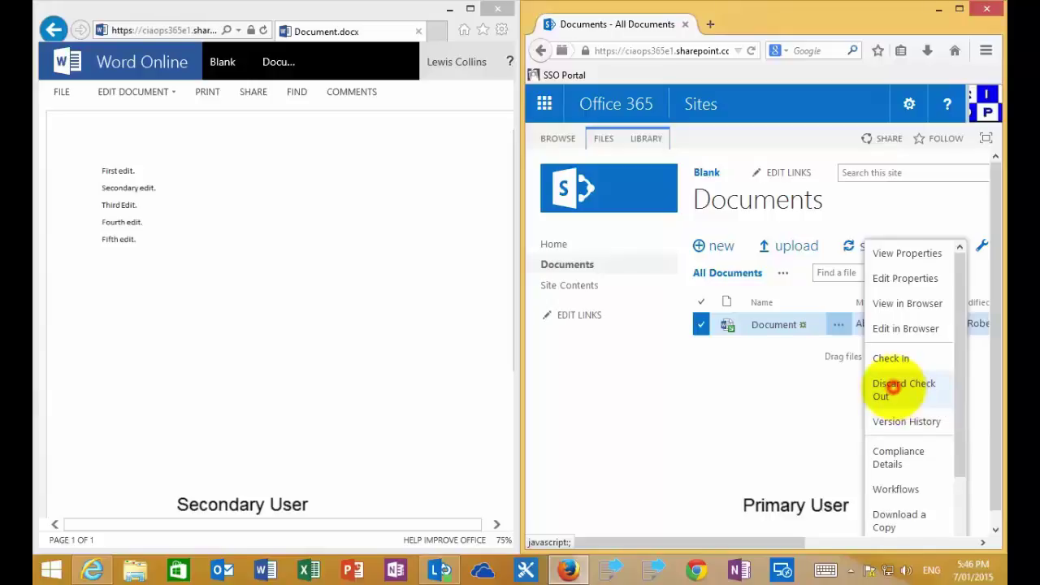
Discard and confirm the checkout on Document, and bring the left window back to the Documents library
{"action": "left_click", "coordinate": [895, 388]}
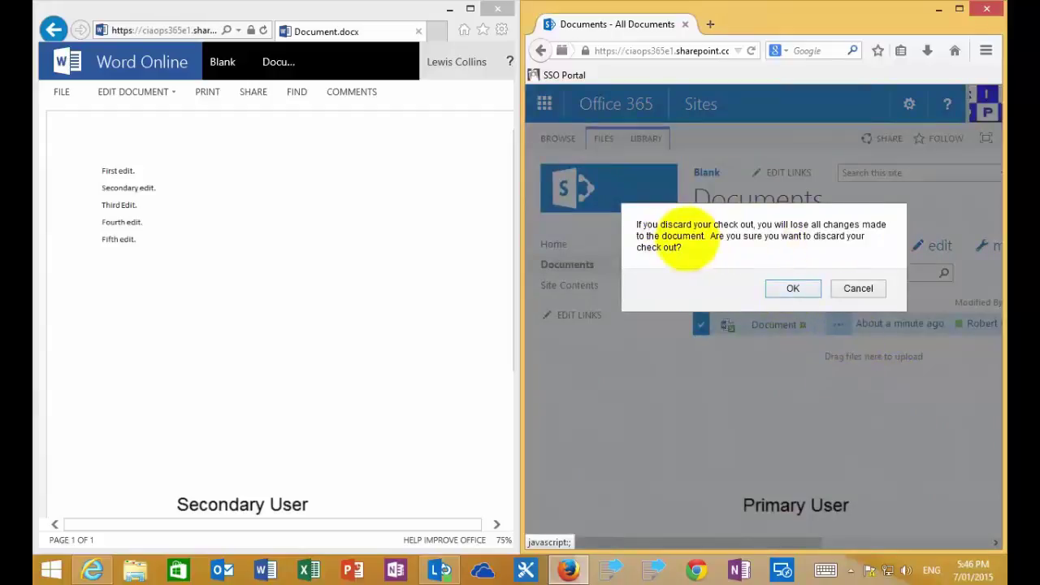
{"action": "left_click", "coordinate": [793, 288]}
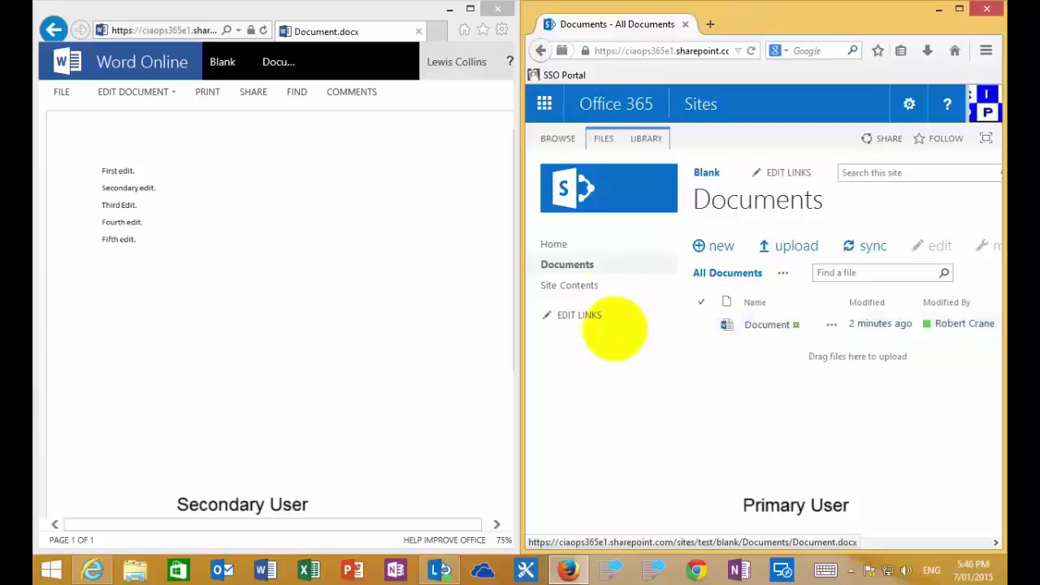
{"action": "left_click", "coordinate": [223, 62]}
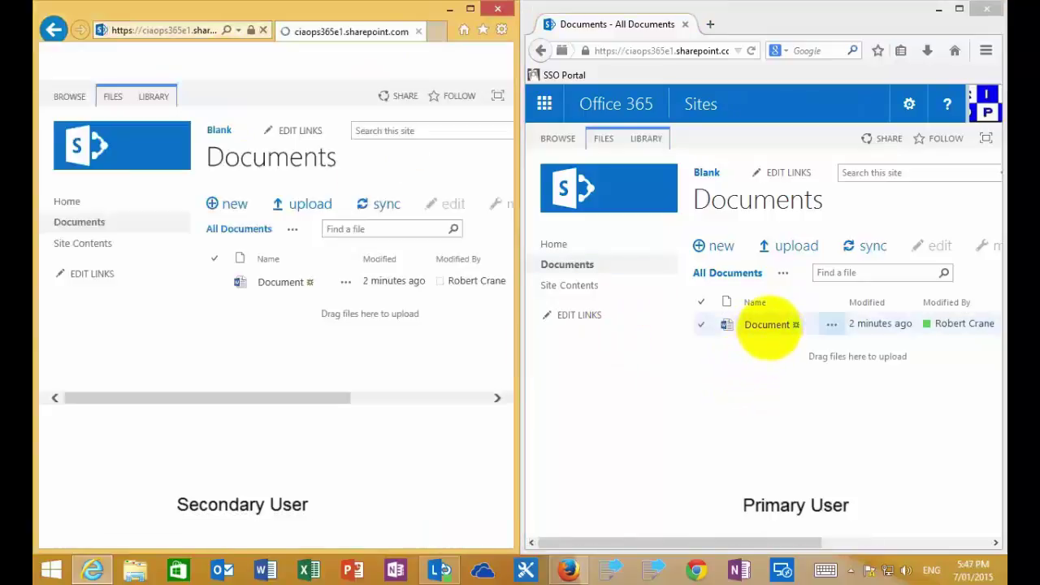
Open Document to confirm its five edits, go back to the Documents library, and maximize Firefox
{"action": "left_click", "coordinate": [767, 324]}
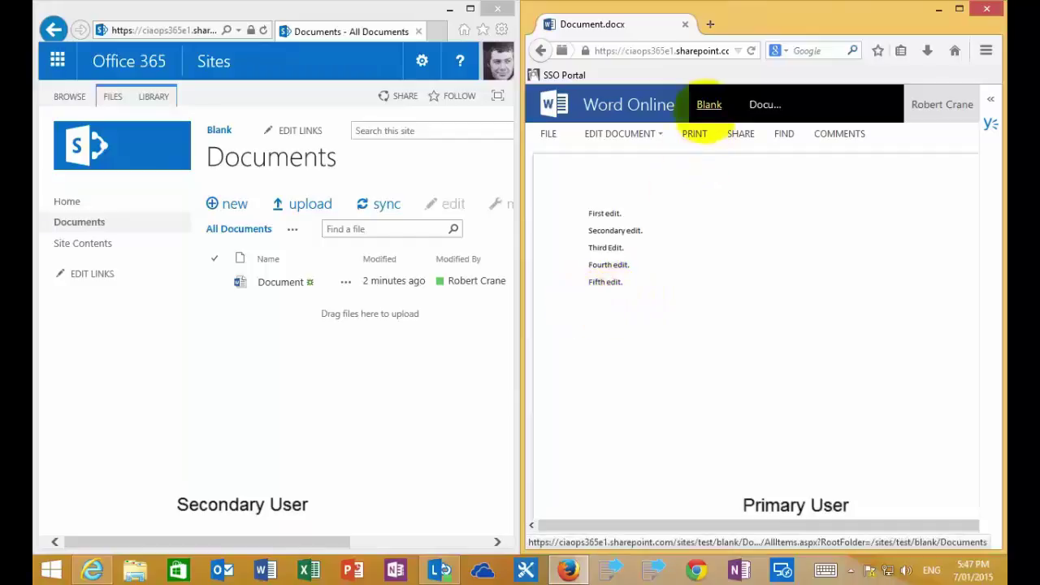
{"action": "left_click", "coordinate": [708, 106]}
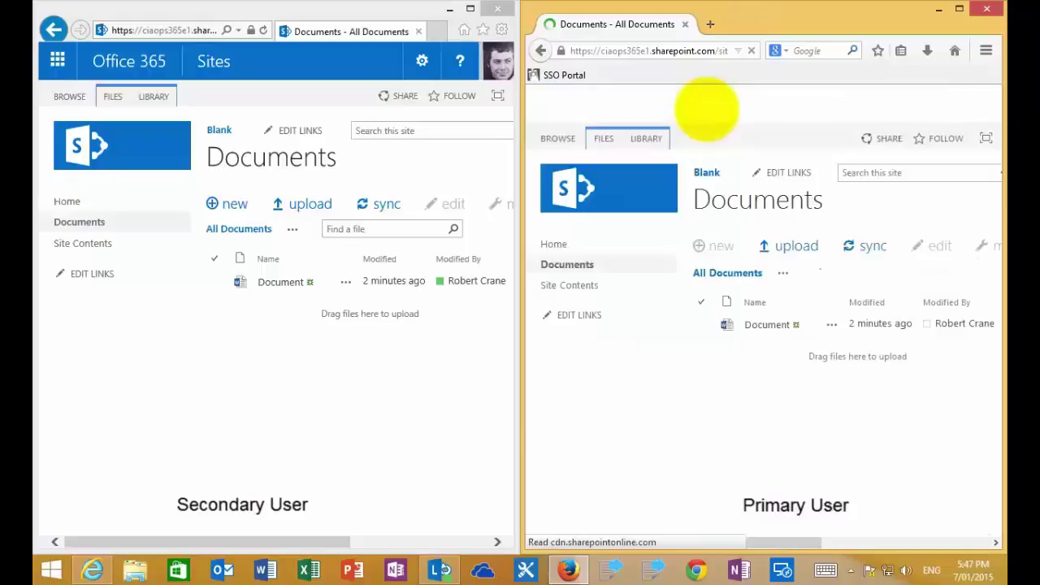
{"action": "left_click", "coordinate": [704, 107]}
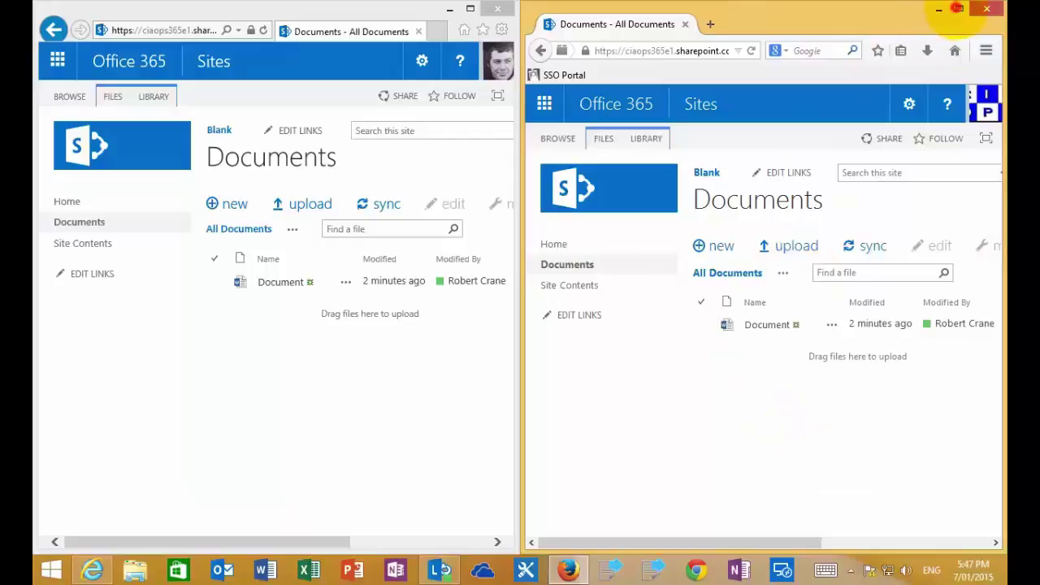
{"action": "left_click", "coordinate": [960, 9]}
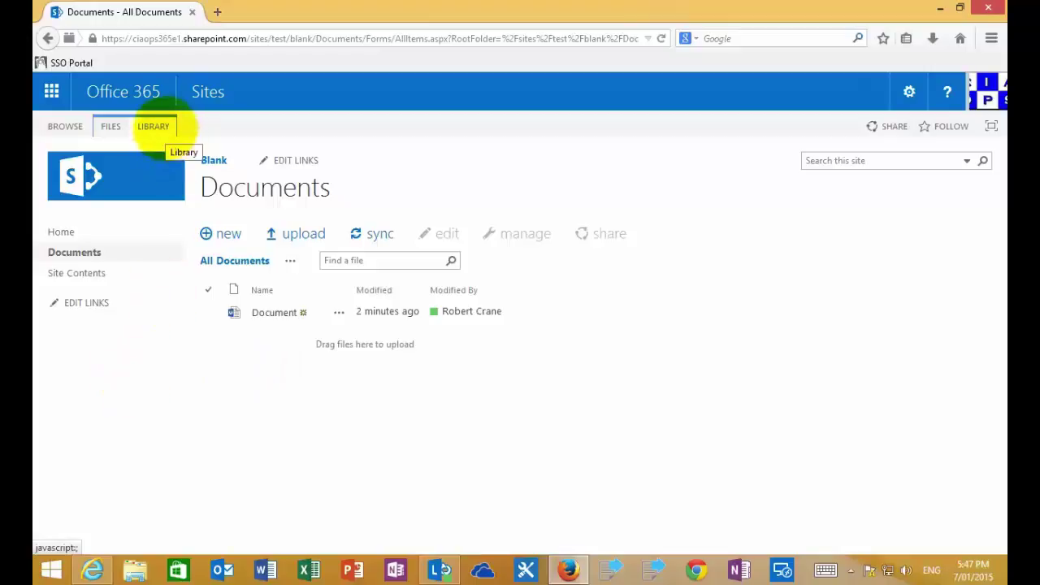
{"action": "left_click", "coordinate": [164, 127]}
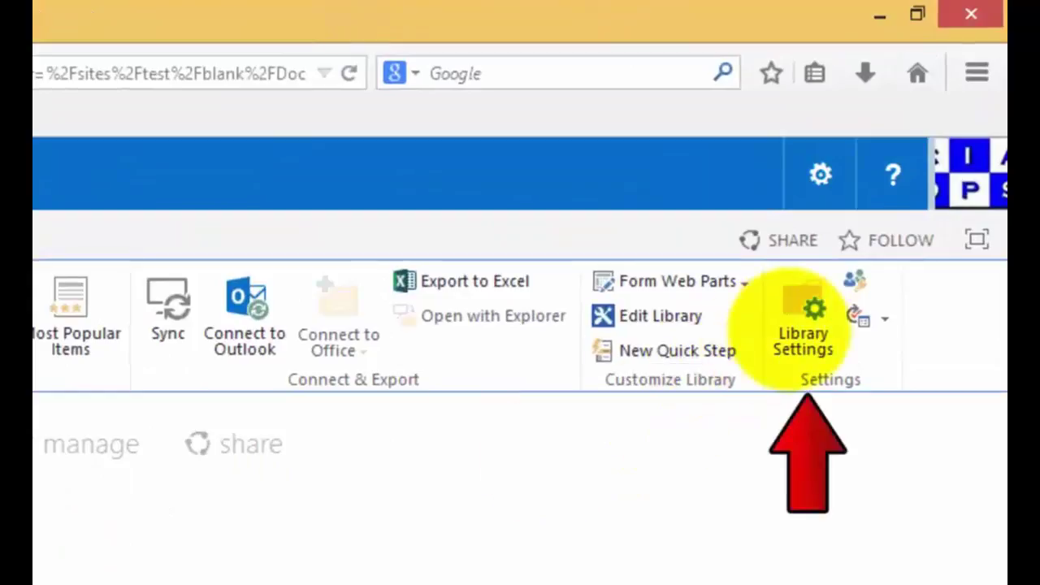
{"action": "left_click", "coordinate": [801, 325]}
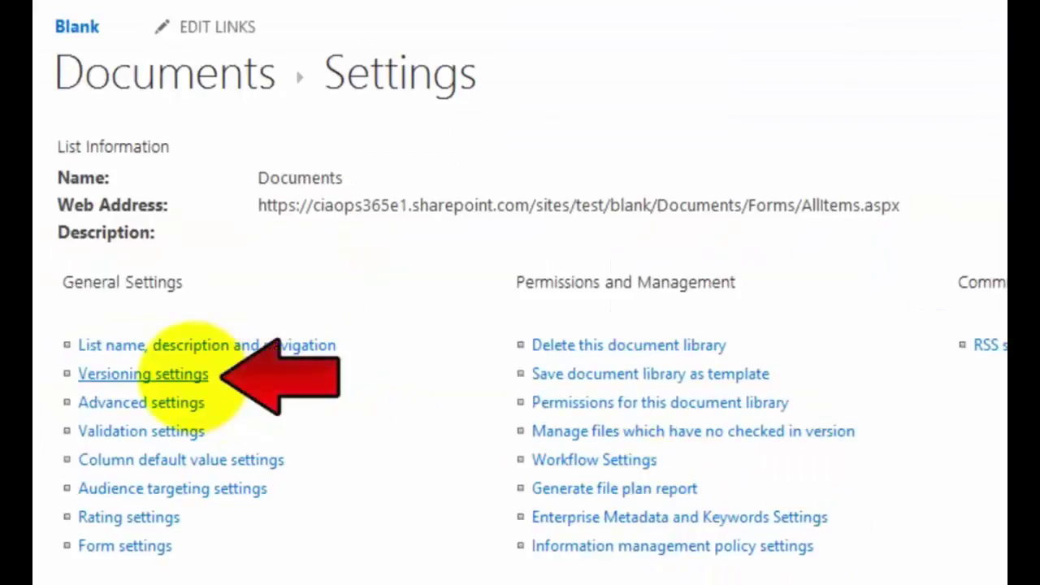
{"action": "left_click", "coordinate": [195, 375]}
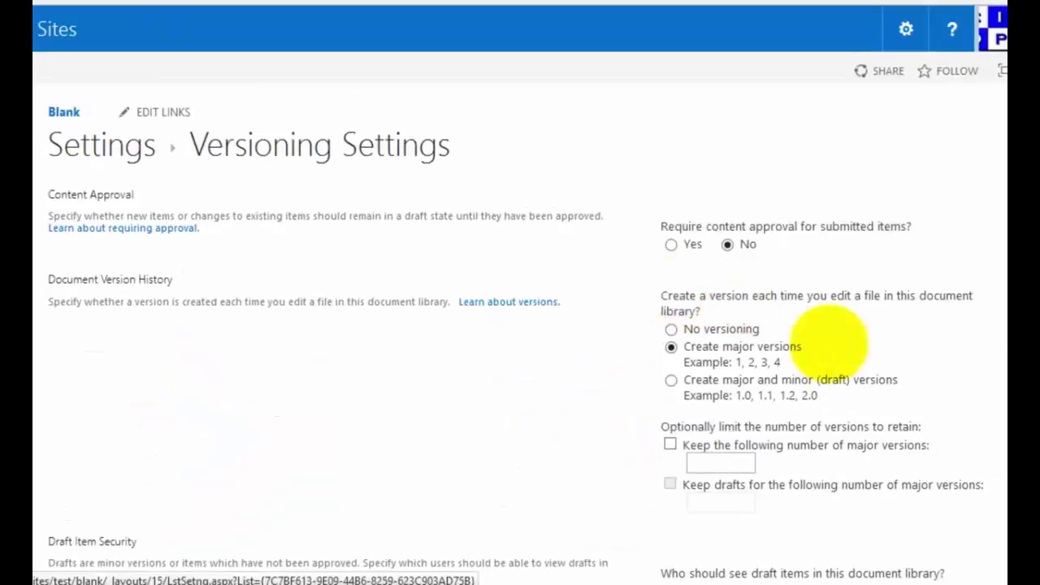
{"action": "scroll", "coordinate": [996, 354], "scroll_direction": "down", "scroll_amount": 4}
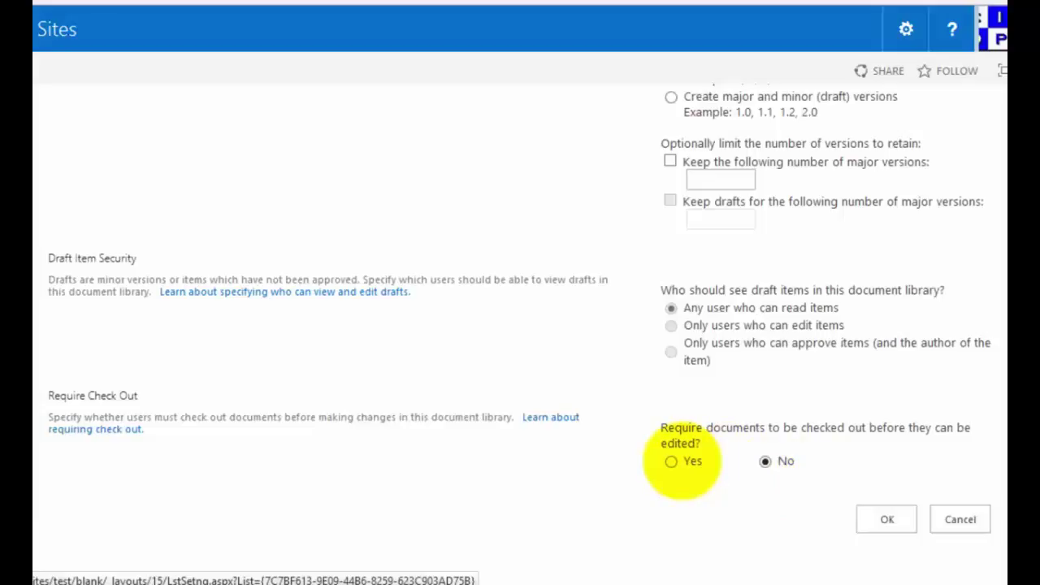
{"action": "left_click", "coordinate": [960, 520]}
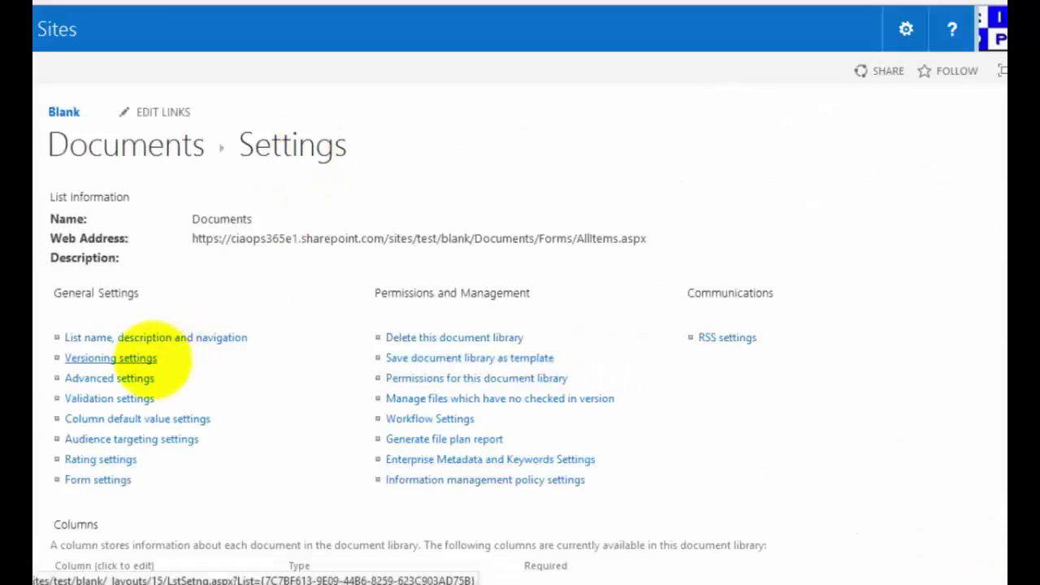
{"action": "left_click", "coordinate": [159, 154]}
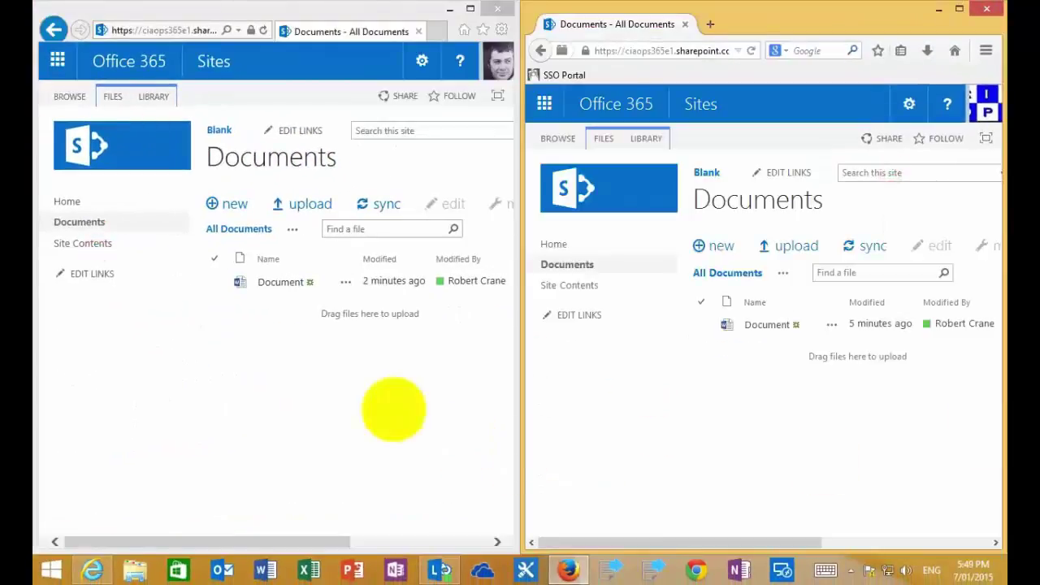
Check out Document in the user's library, then reload the administrator's library to show the checkout
{"action": "left_click", "coordinate": [304, 332]}
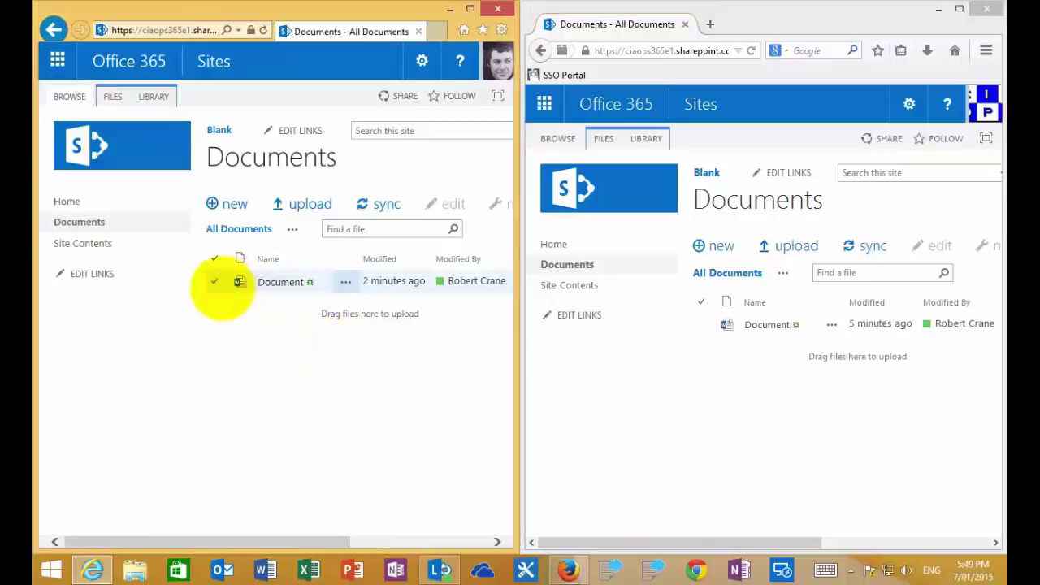
{"action": "left_click", "coordinate": [215, 281]}
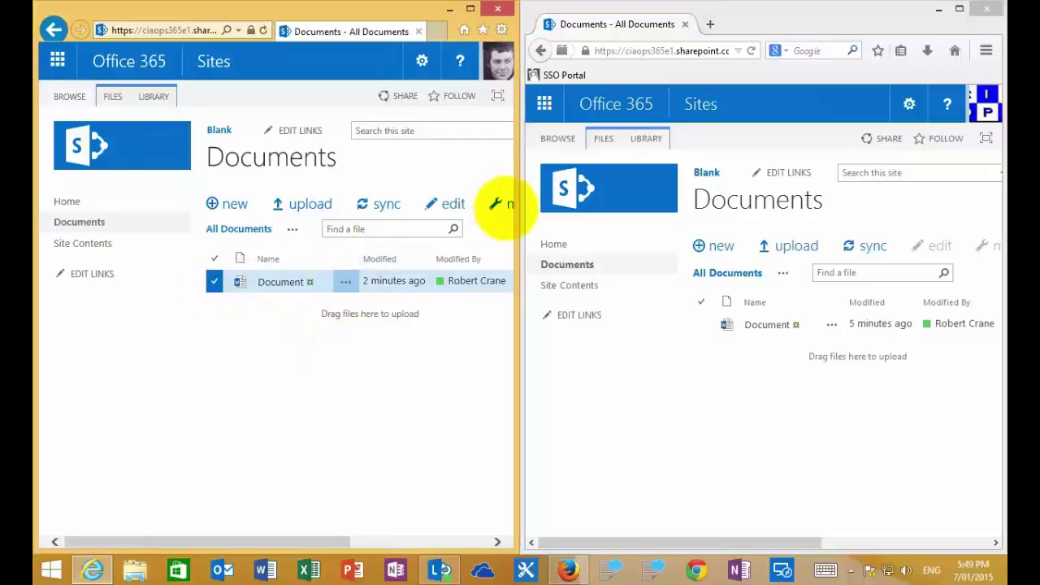
{"action": "left_click", "coordinate": [503, 206]}
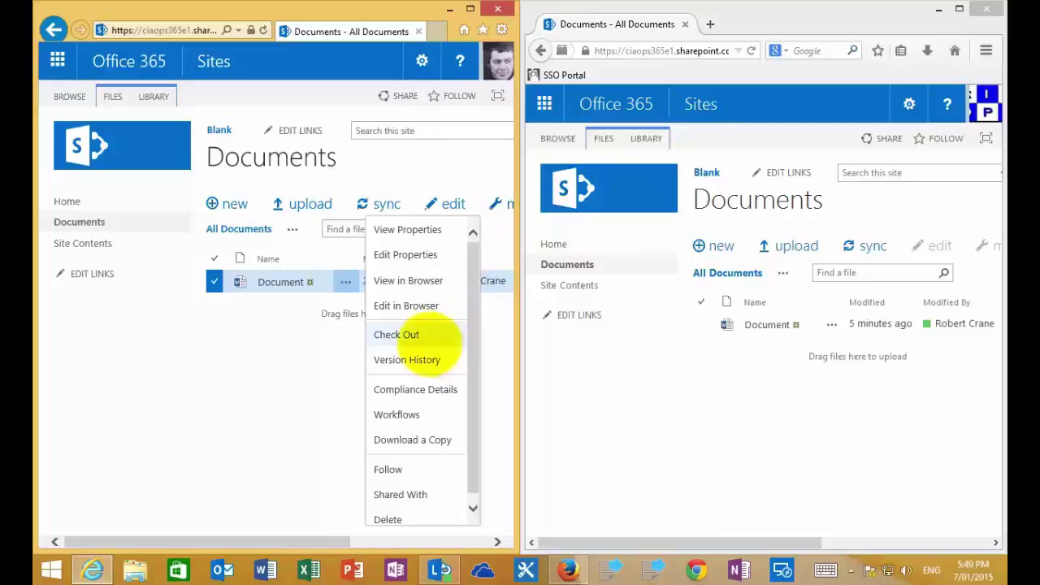
{"action": "left_click", "coordinate": [400, 335]}
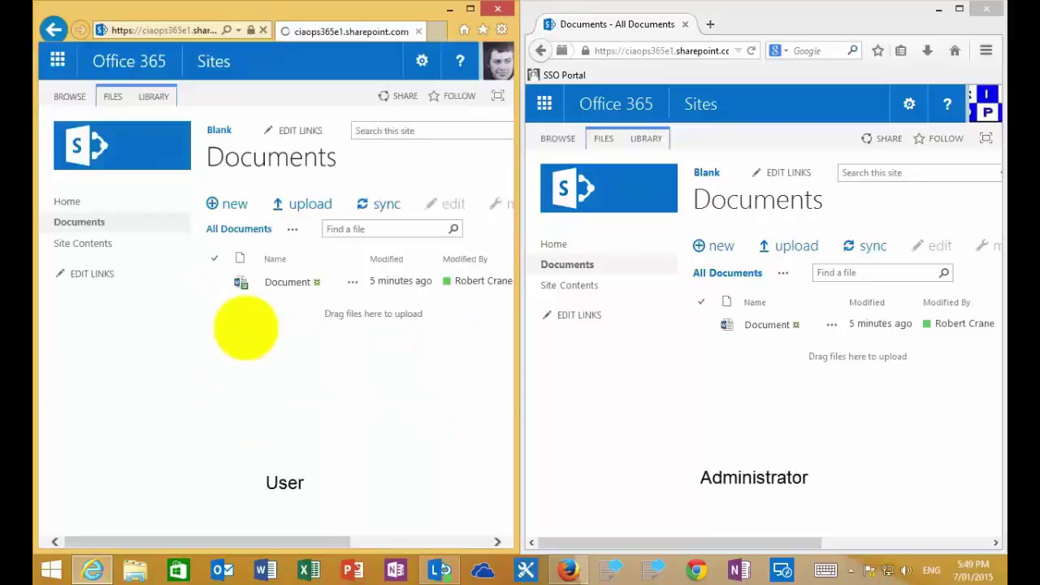
{"action": "left_click", "coordinate": [749, 50]}
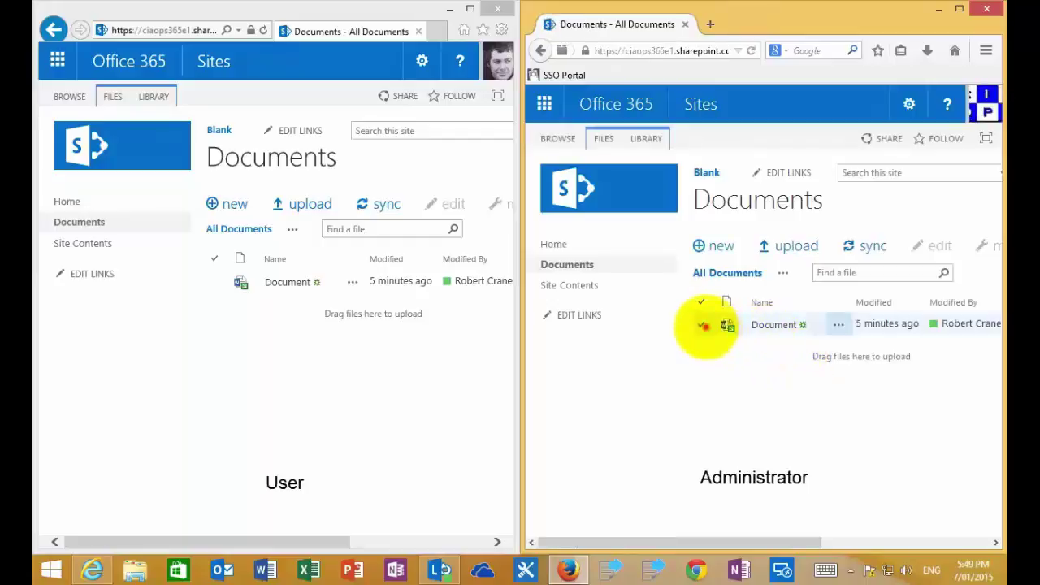
As administrator, discard the user's checkout on Document and confirm the warning
{"action": "left_click", "coordinate": [701, 326]}
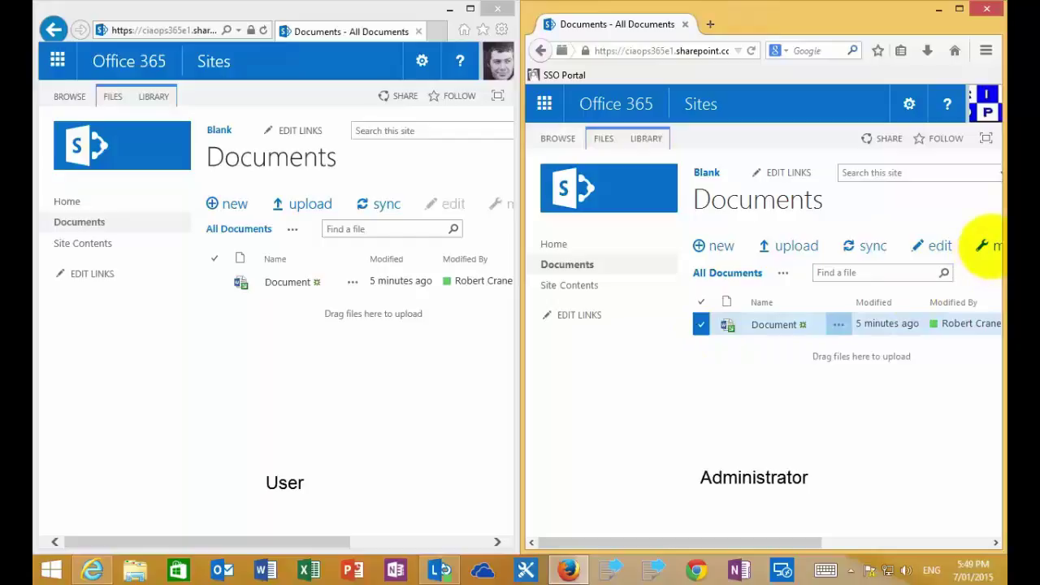
{"action": "left_click", "coordinate": [988, 245]}
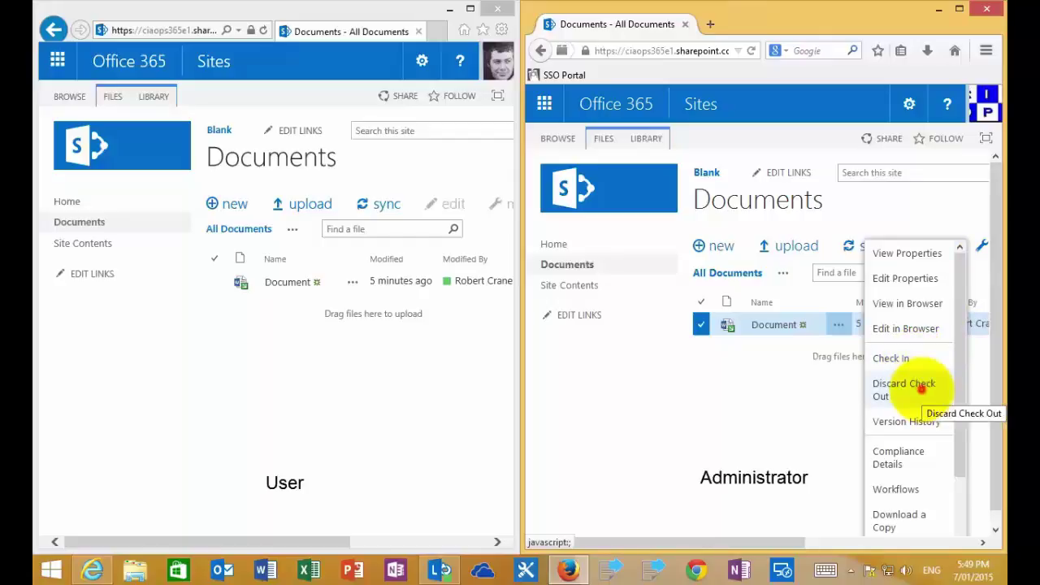
{"action": "left_click", "coordinate": [921, 390]}
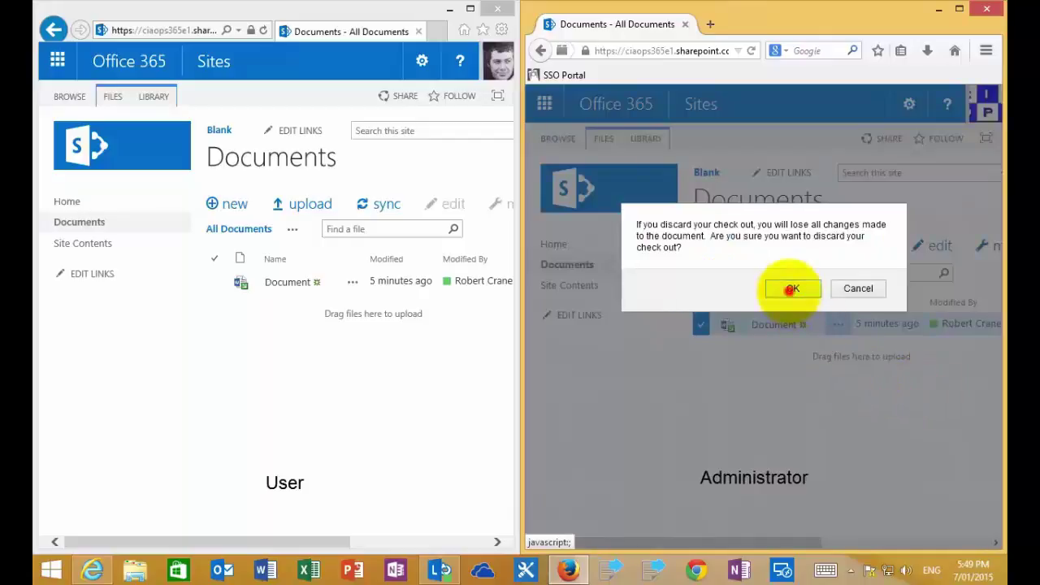
{"action": "left_click", "coordinate": [793, 289]}
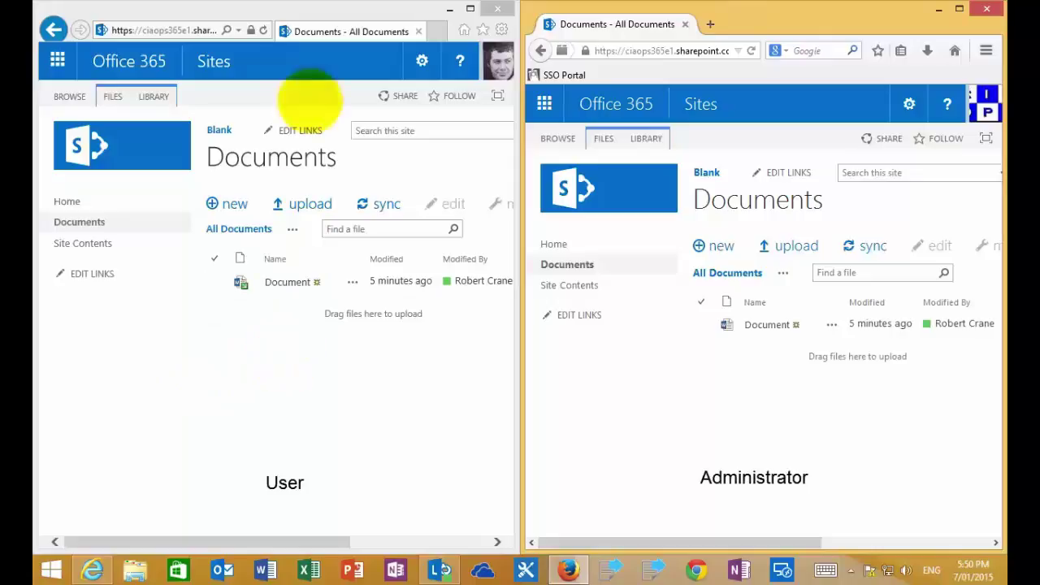
Refresh the user's Documents library in Internet Explorer to reflect the discarded checkout
{"action": "left_click", "coordinate": [262, 31]}
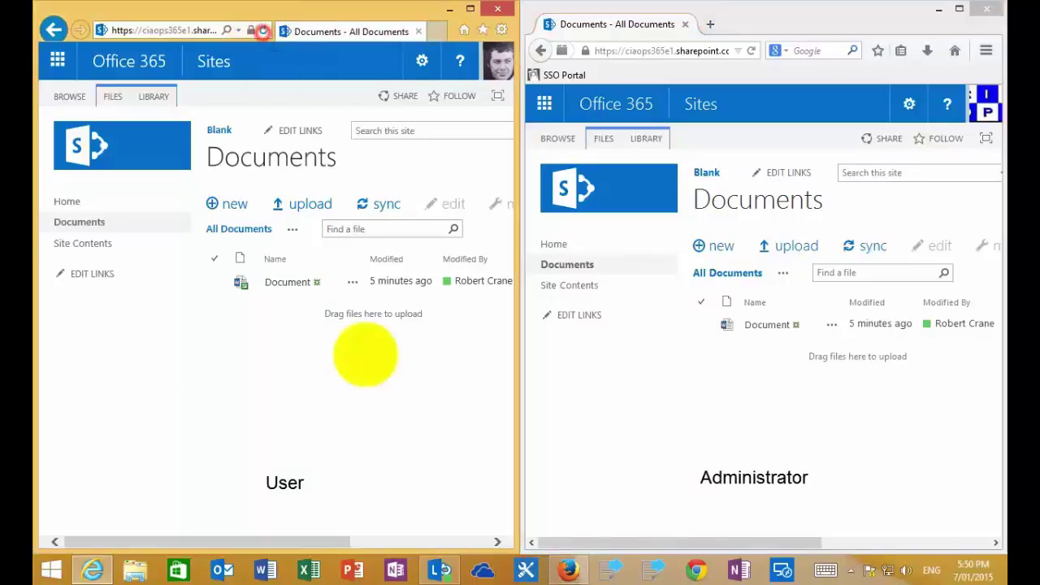